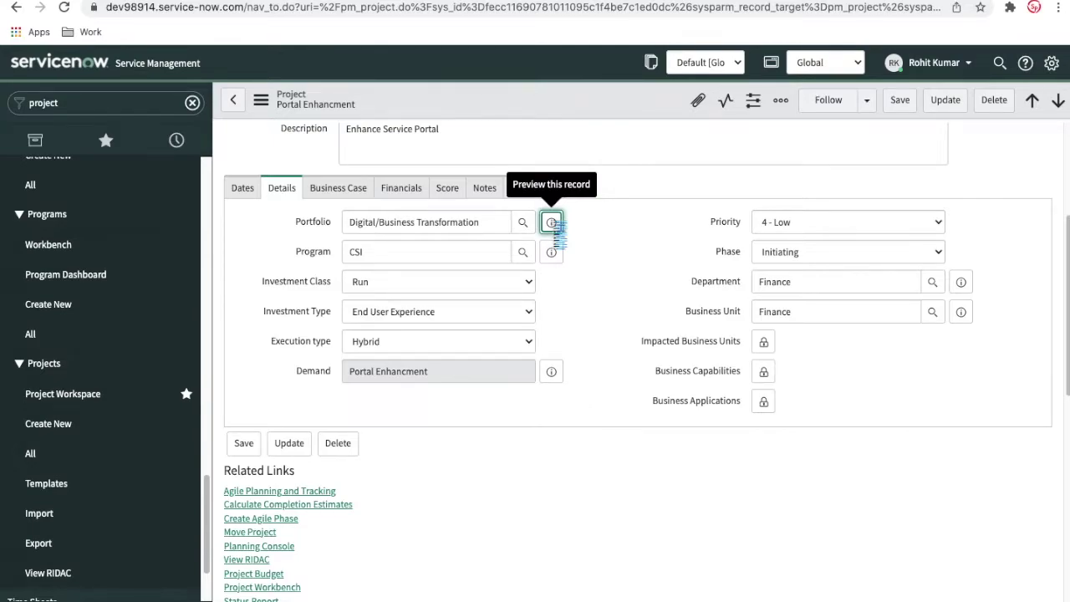
Open the project's Digital/Business Transformation portfolio record and review its related projects and programs
{"action": "left_click", "coordinate": [552, 223]}
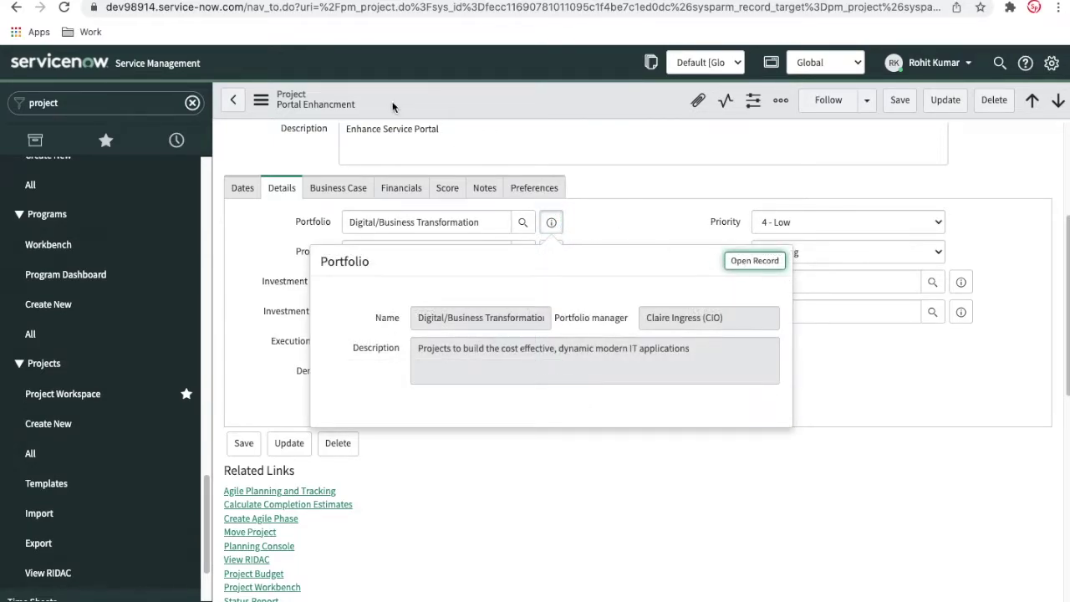
{"action": "left_click", "coordinate": [754, 260]}
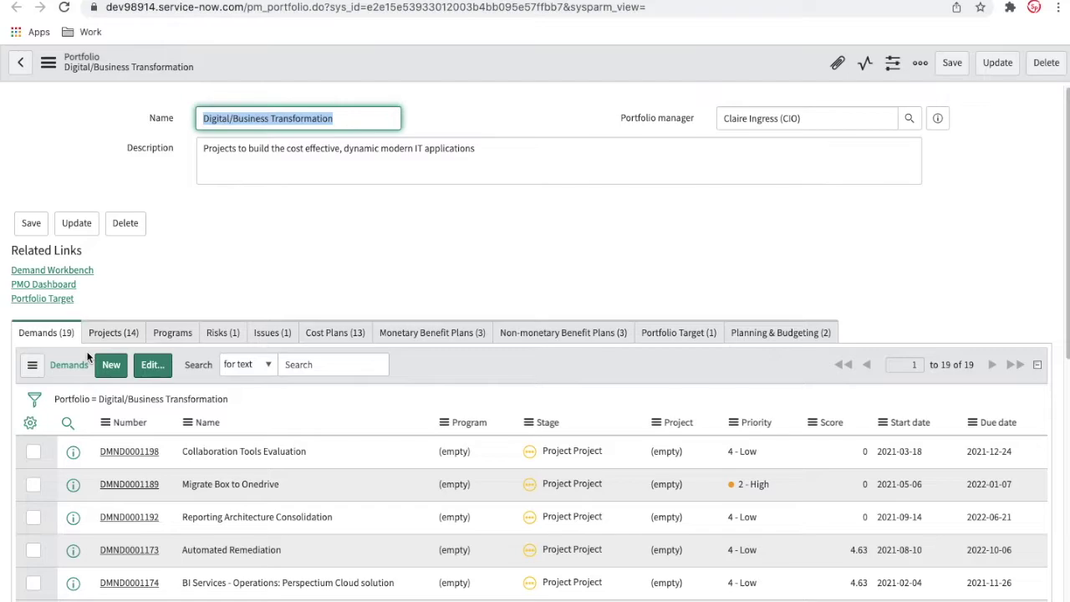
{"action": "left_click", "coordinate": [125, 336]}
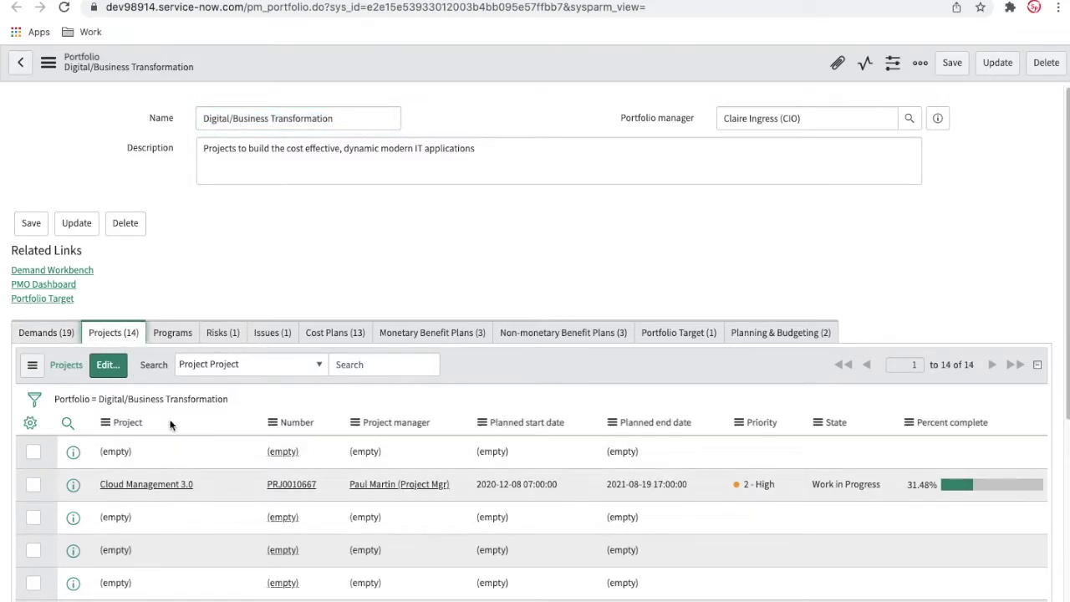
{"action": "left_click", "coordinate": [179, 337]}
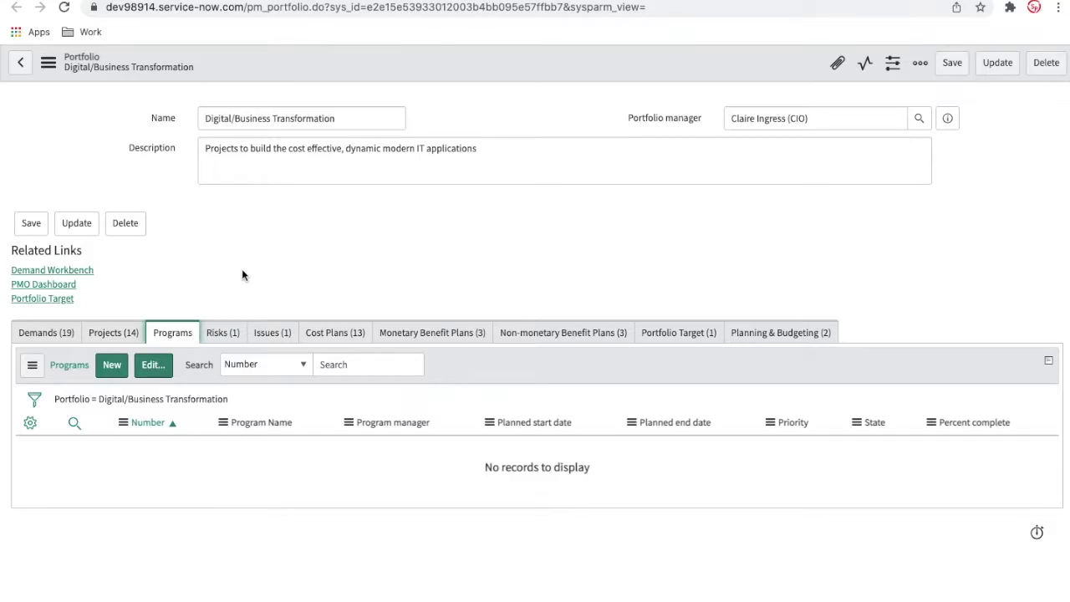
Open the portfolio's PMO Dashboard and examine its Summary charts and Pipeline indicators
{"action": "left_click", "coordinate": [61, 284]}
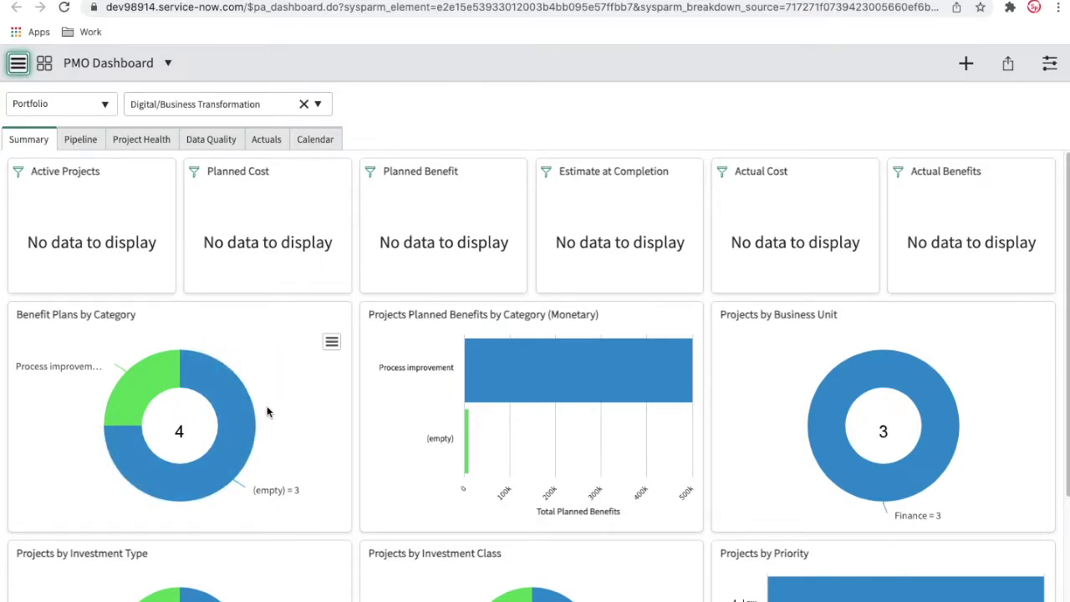
{"action": "scroll", "coordinate": [267, 410], "scroll_direction": "down", "scroll_amount": 1}
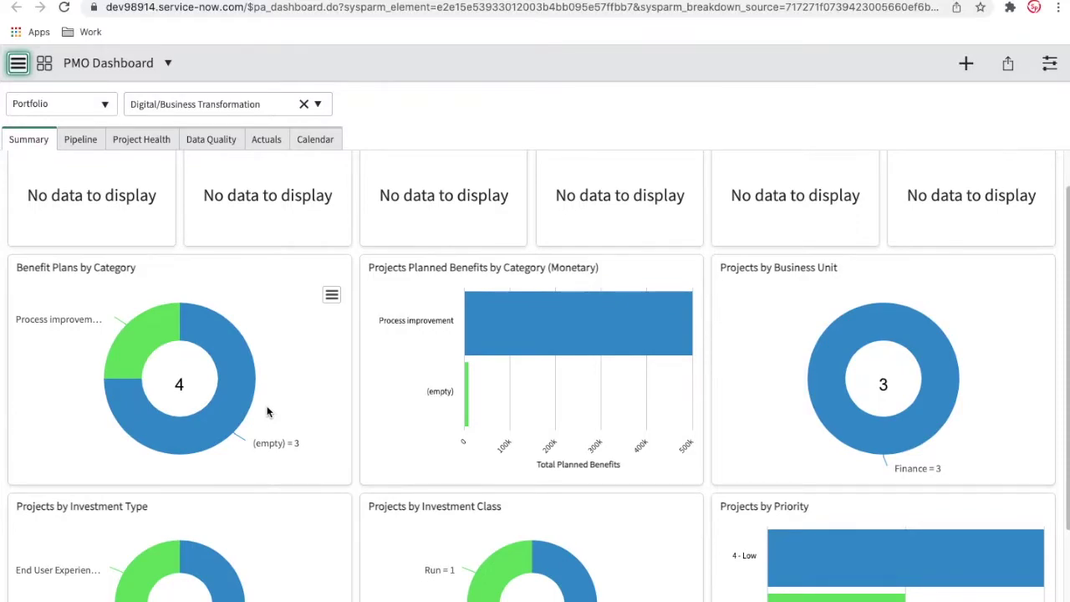
{"action": "scroll", "coordinate": [267, 411], "scroll_direction": "up", "scroll_amount": 1}
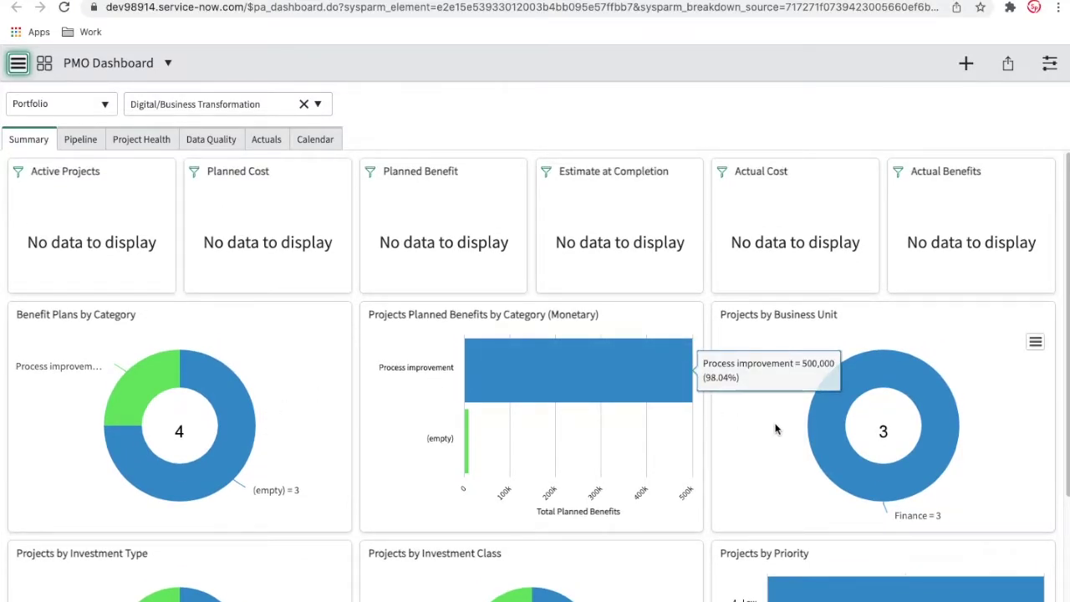
{"action": "scroll", "coordinate": [208, 434], "scroll_direction": "down", "scroll_amount": 1}
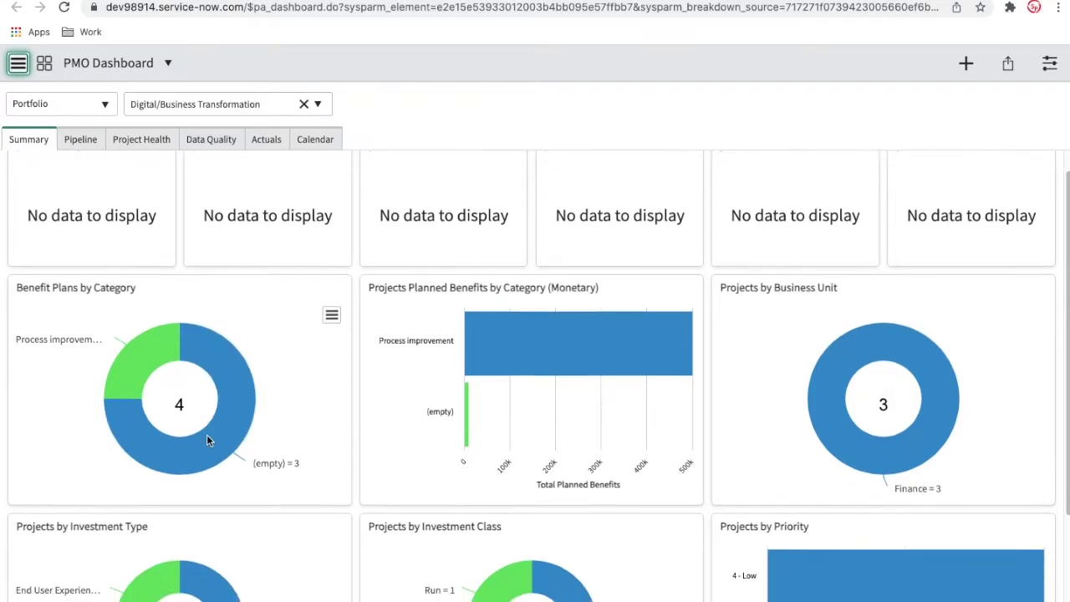
{"action": "scroll", "coordinate": [206, 434], "scroll_direction": "down", "scroll_amount": 4}
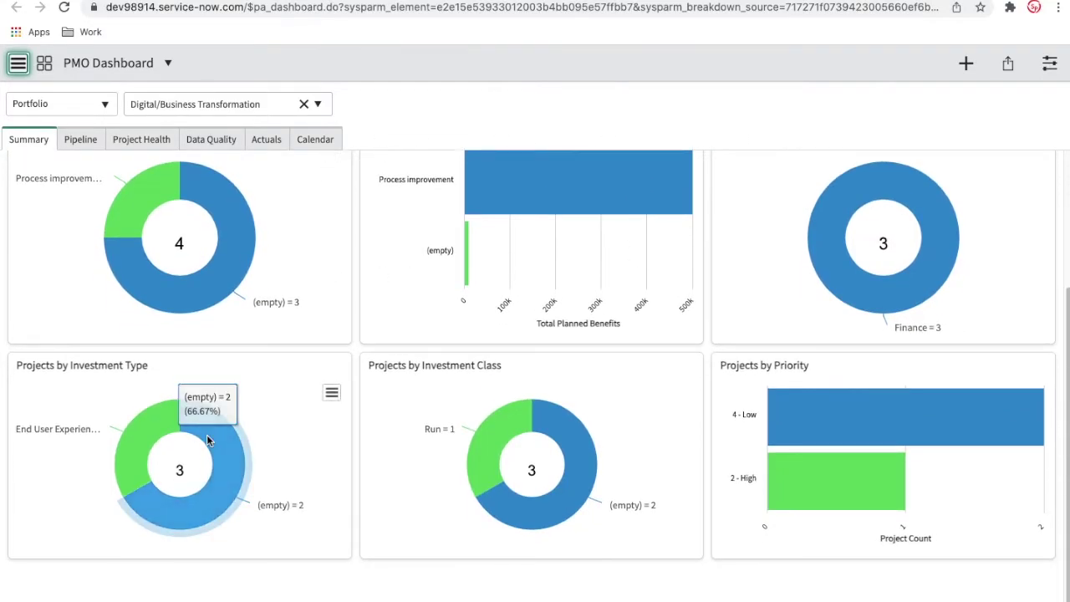
{"action": "scroll", "coordinate": [207, 433], "scroll_direction": "up", "scroll_amount": 3}
{"action": "scroll", "coordinate": [207, 441], "scroll_direction": "up", "scroll_amount": 1}
{"action": "left_click", "coordinate": [84, 141]}
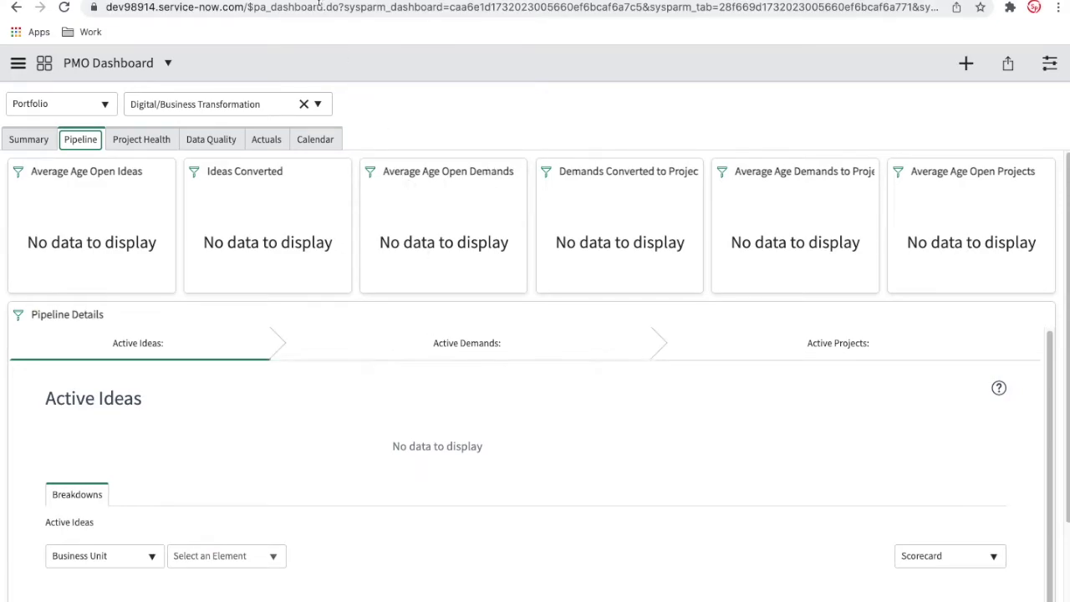
{"action": "key", "text": "alt+Left"}
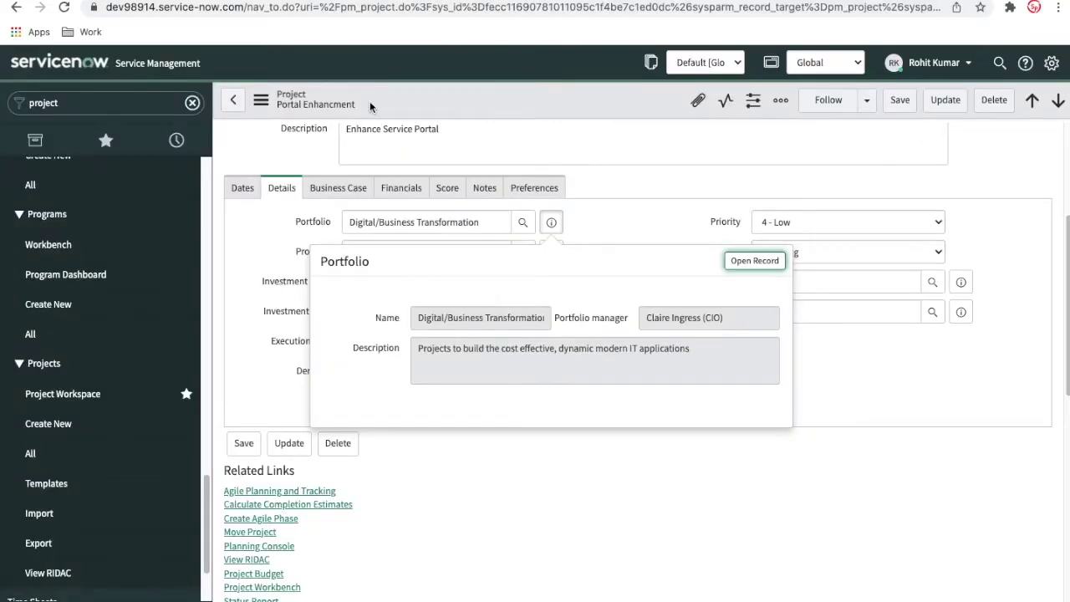
Open the CSI program record from the project and review its program tasks and Portfolio field
{"action": "left_click", "coordinate": [614, 186]}
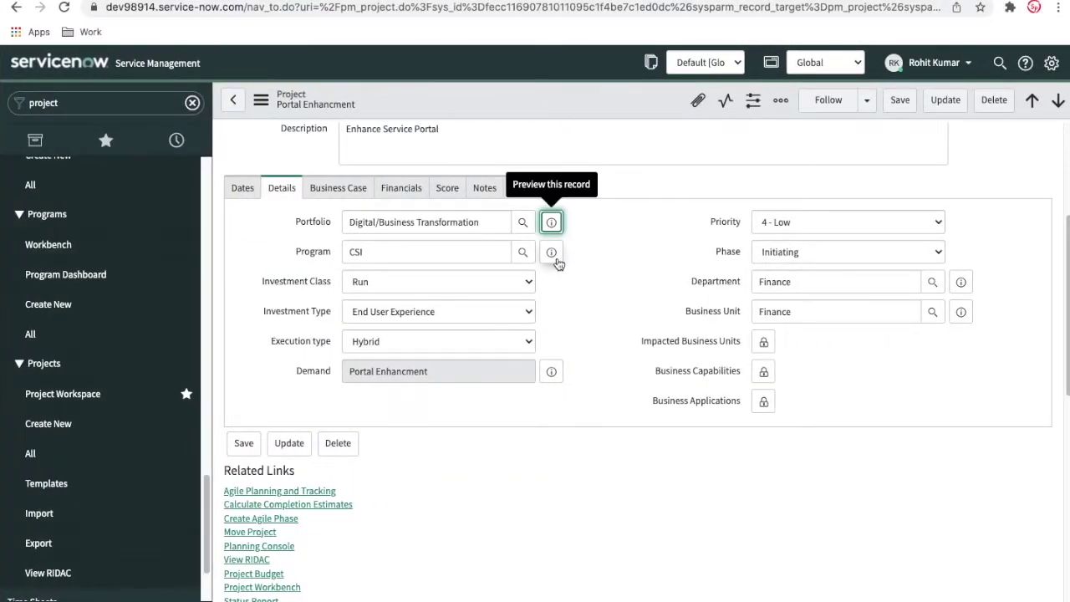
{"action": "left_click", "coordinate": [553, 252]}
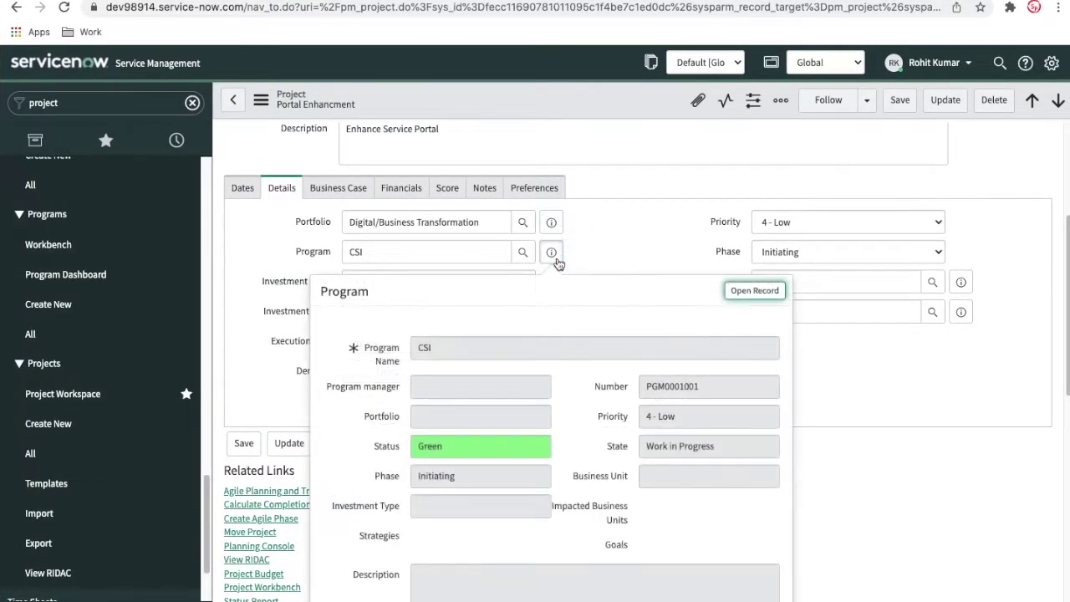
{"action": "left_click", "coordinate": [744, 290]}
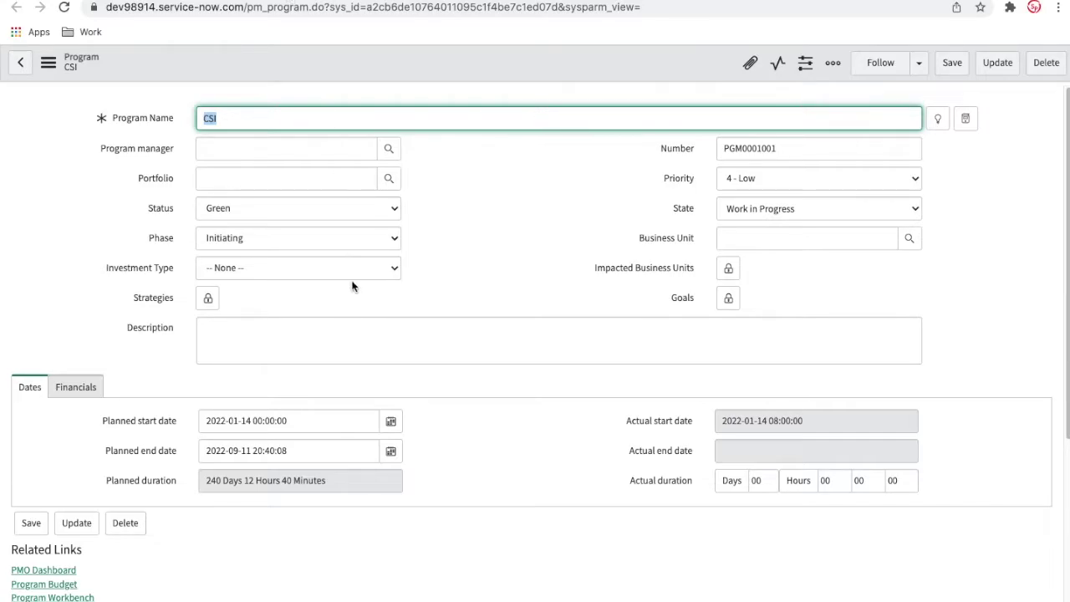
{"action": "scroll", "coordinate": [353, 322], "scroll_direction": "down", "scroll_amount": 3}
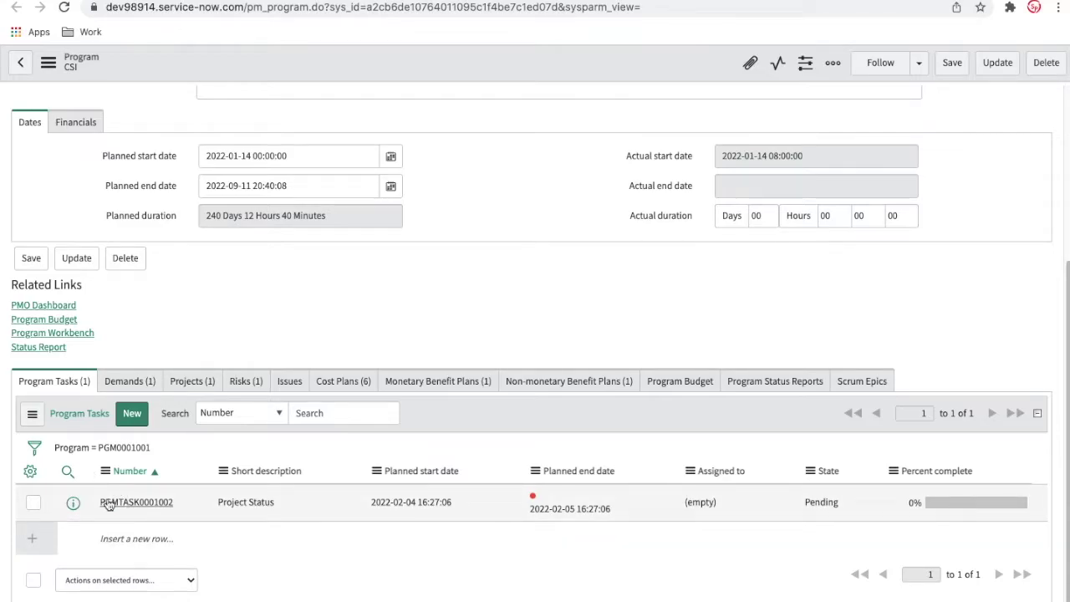
{"action": "scroll", "coordinate": [192, 286], "scroll_direction": "up", "scroll_amount": 3}
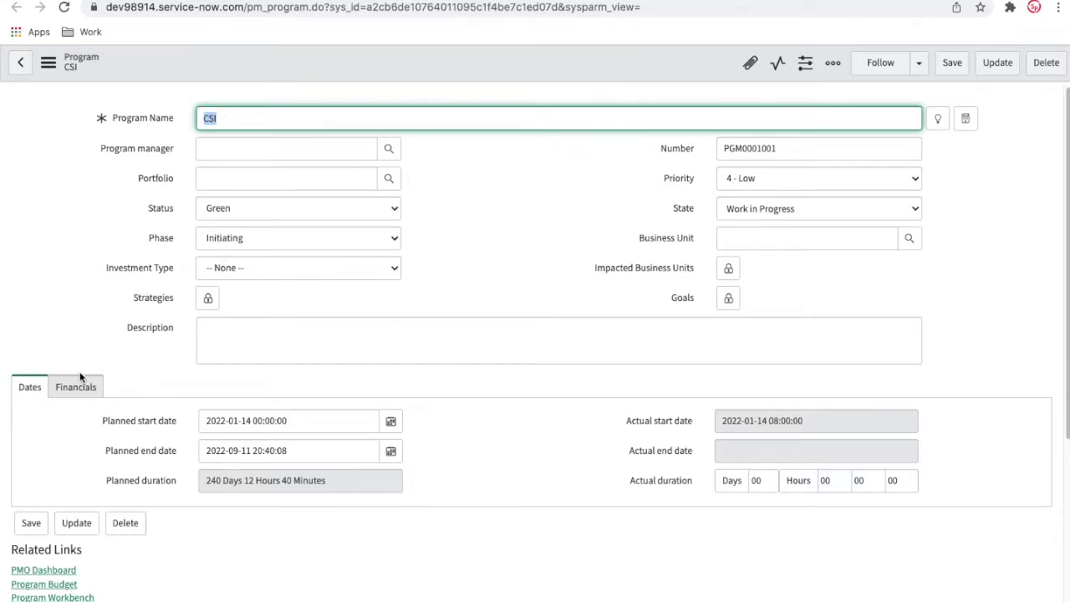
{"action": "left_click", "coordinate": [228, 176]}
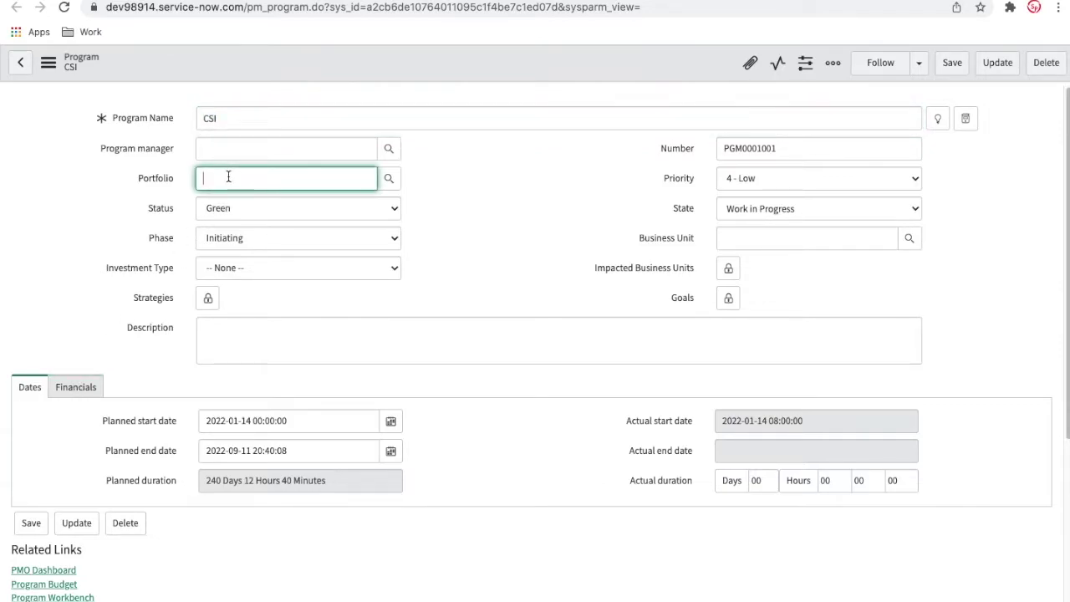
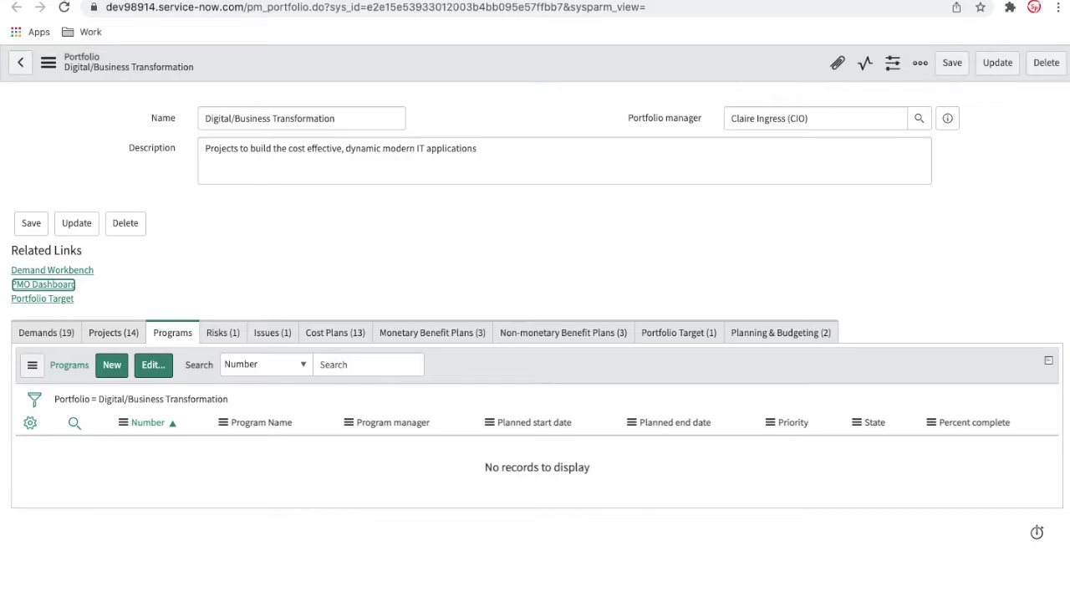
Return to the Portal Enhancment project and check the states of its project tasks
{"action": "left_click", "coordinate": [893, 387]}
{"action": "scroll", "coordinate": [893, 387], "scroll_direction": "down", "scroll_amount": 10}
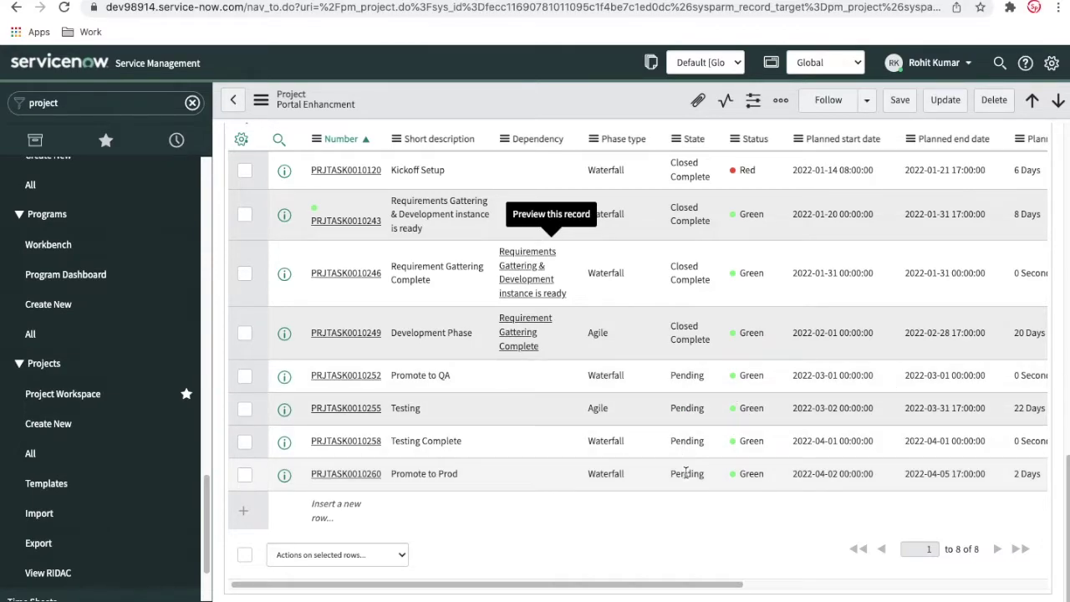
{"action": "left_click", "coordinate": [686, 376]}
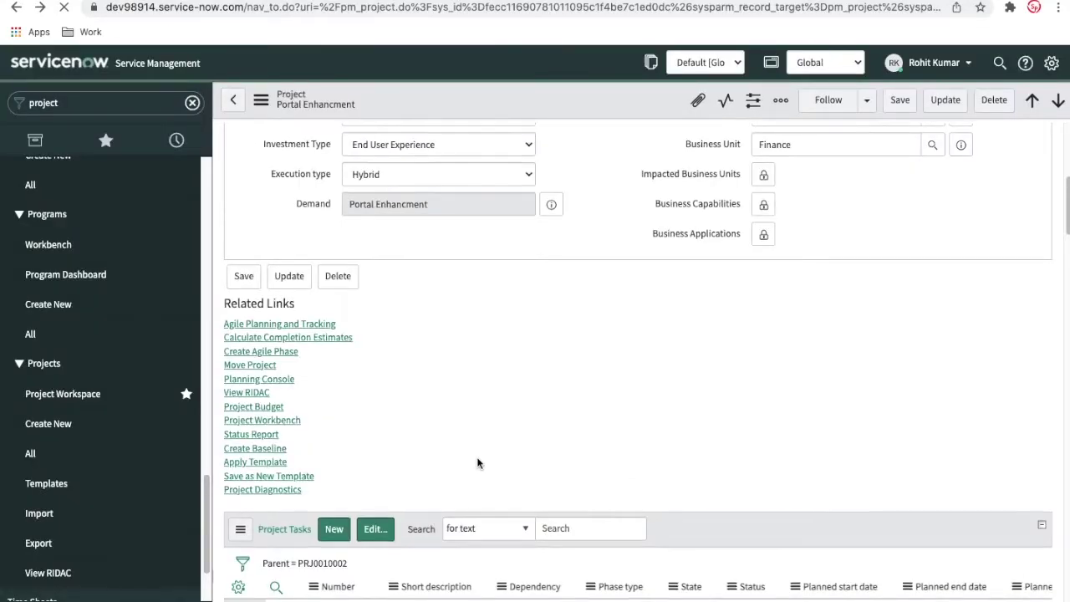
{"action": "scroll", "coordinate": [476, 462], "scroll_direction": "up", "scroll_amount": 4}
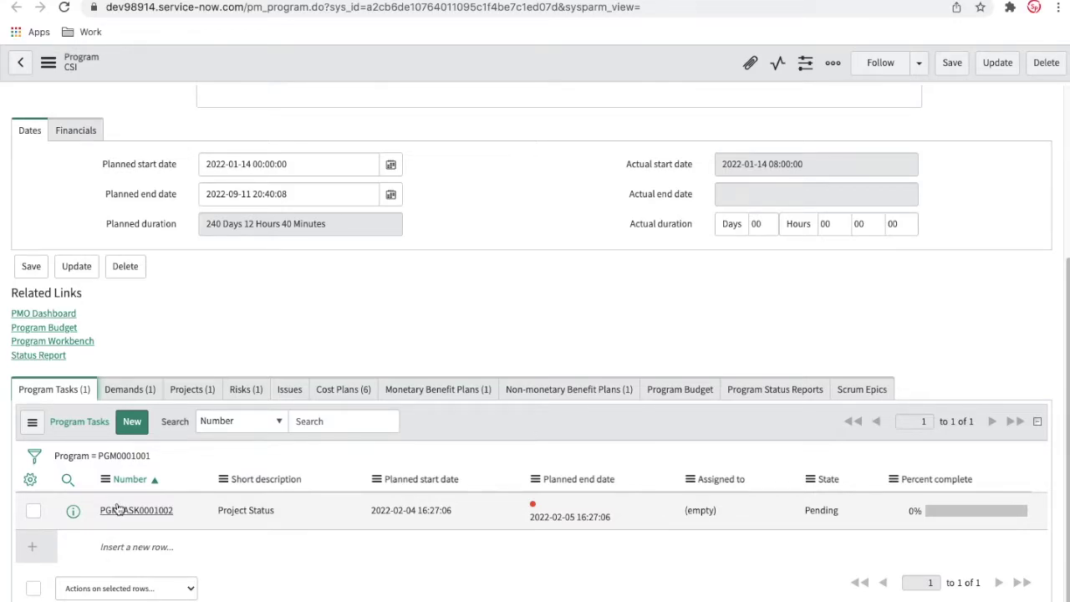
Show the demands related to the CSI program and check their stage
{"action": "left_click", "coordinate": [151, 389]}
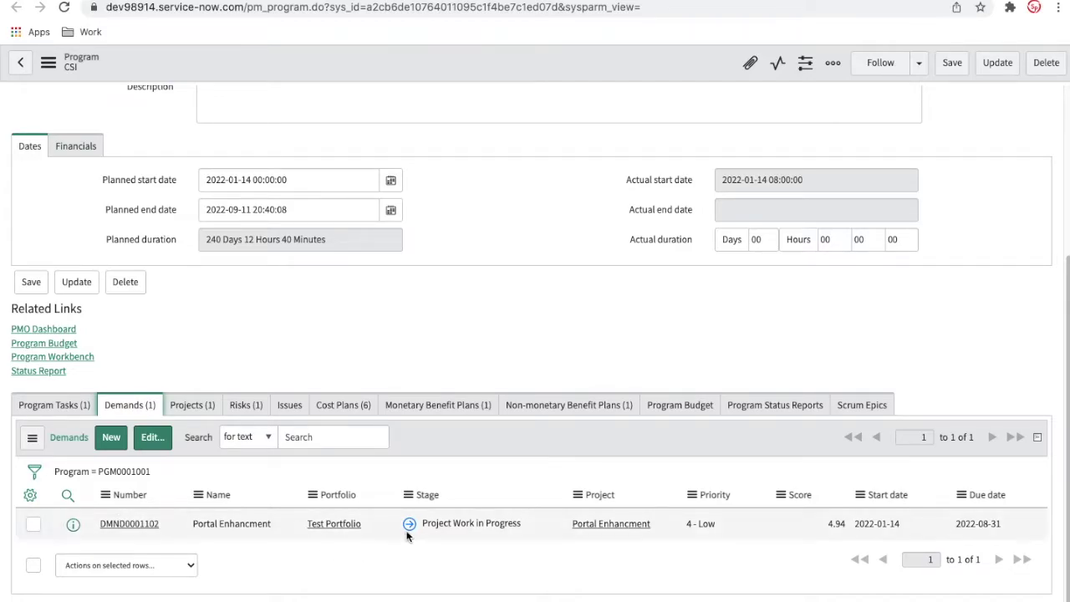
{"action": "mouse_move", "coordinate": [410, 528]}
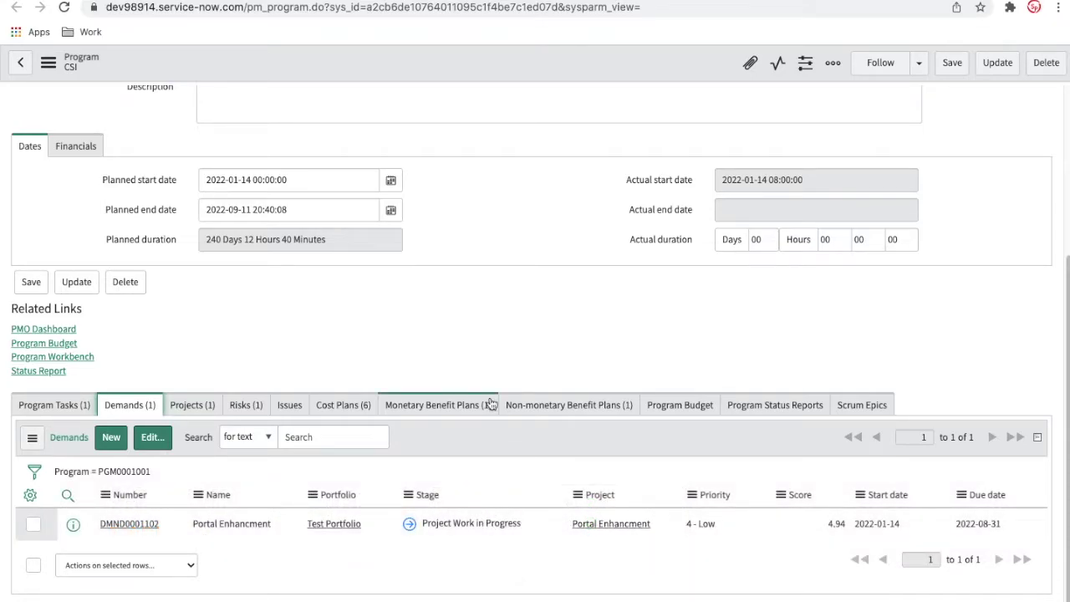
{"action": "scroll", "coordinate": [490, 403], "scroll_direction": "up", "scroll_amount": 2}
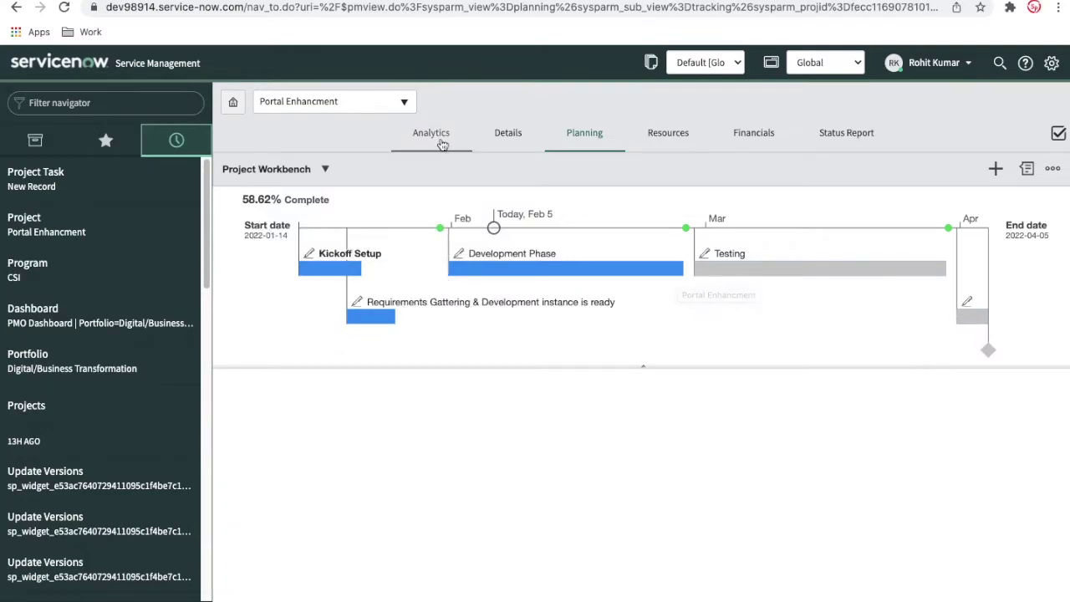
Open the Portal Enhancment project's analytics and examine its phase, completion, stories and tasks by state
{"action": "left_click", "coordinate": [440, 144]}
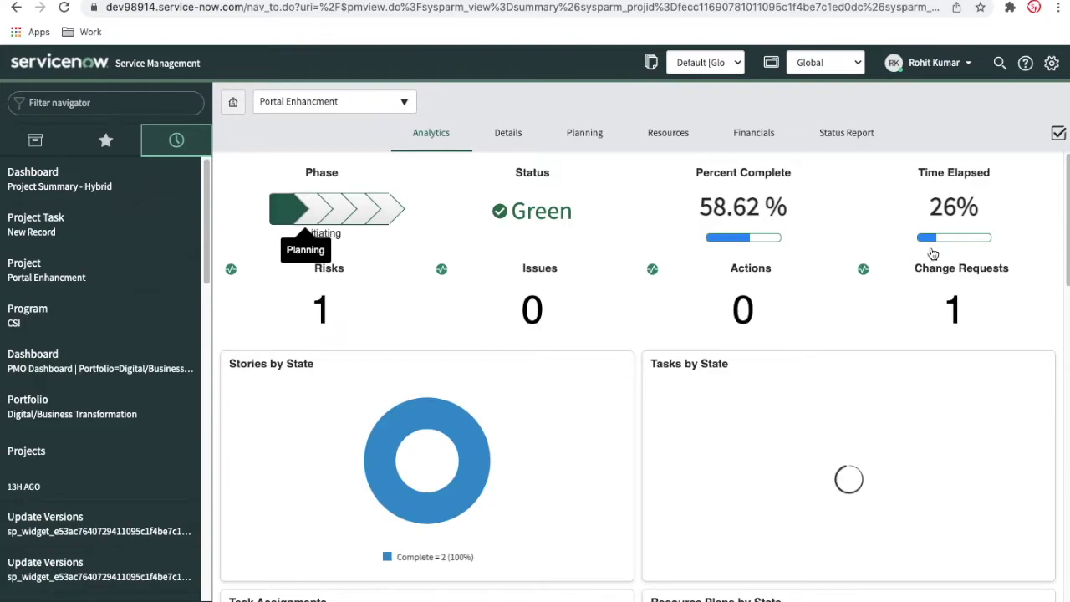
{"action": "scroll", "coordinate": [932, 253], "scroll_direction": "down", "scroll_amount": 3}
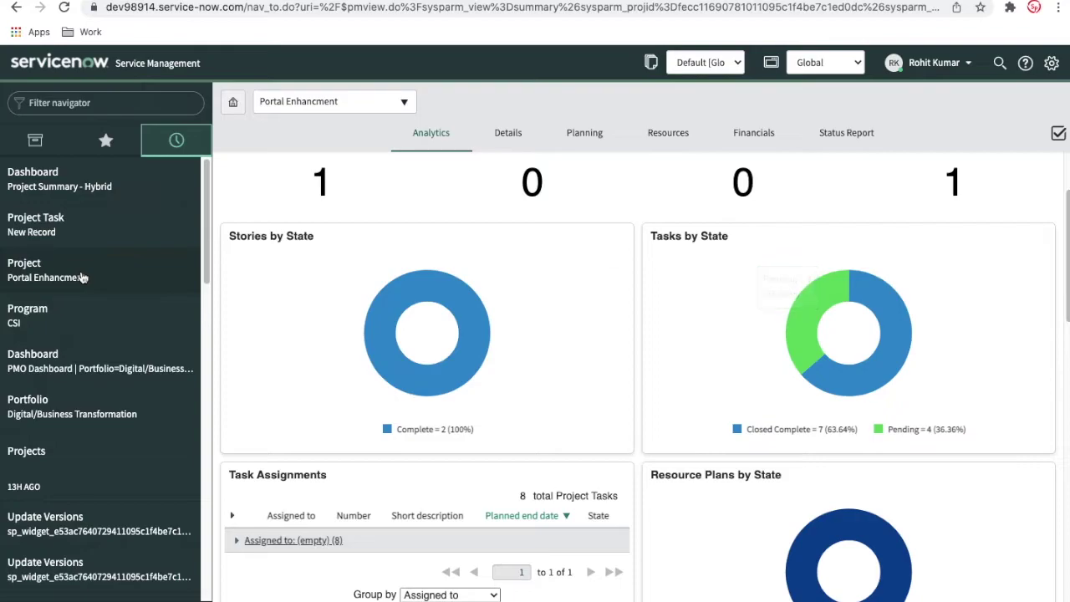
{"action": "mouse_move", "coordinate": [457, 315]}
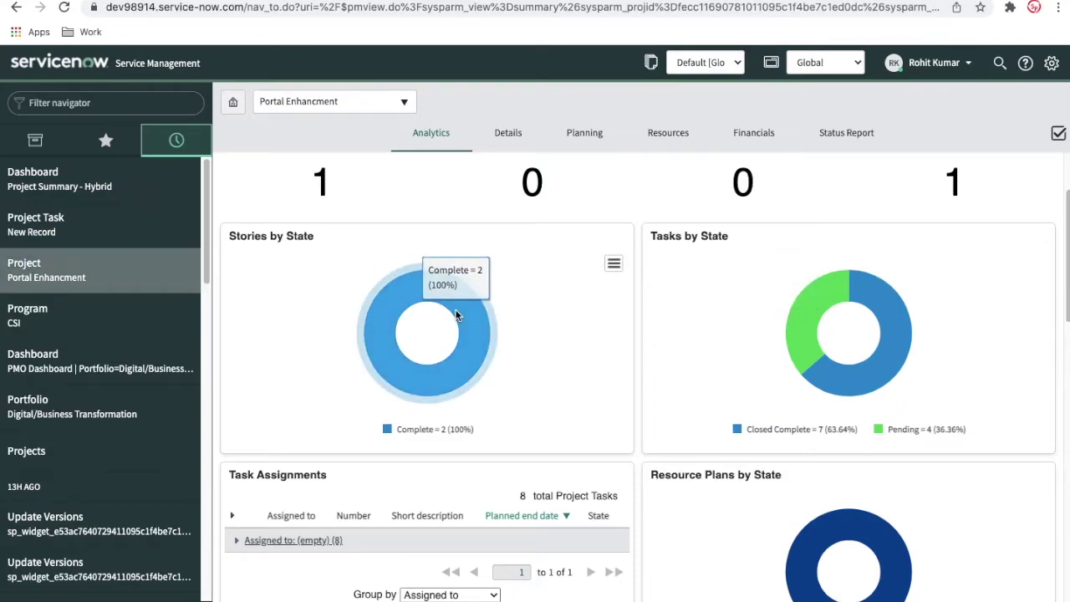
Open the Portal Enhancment project record and set the state of its pending project tasks to Closed Complete
{"action": "left_click", "coordinate": [456, 315]}
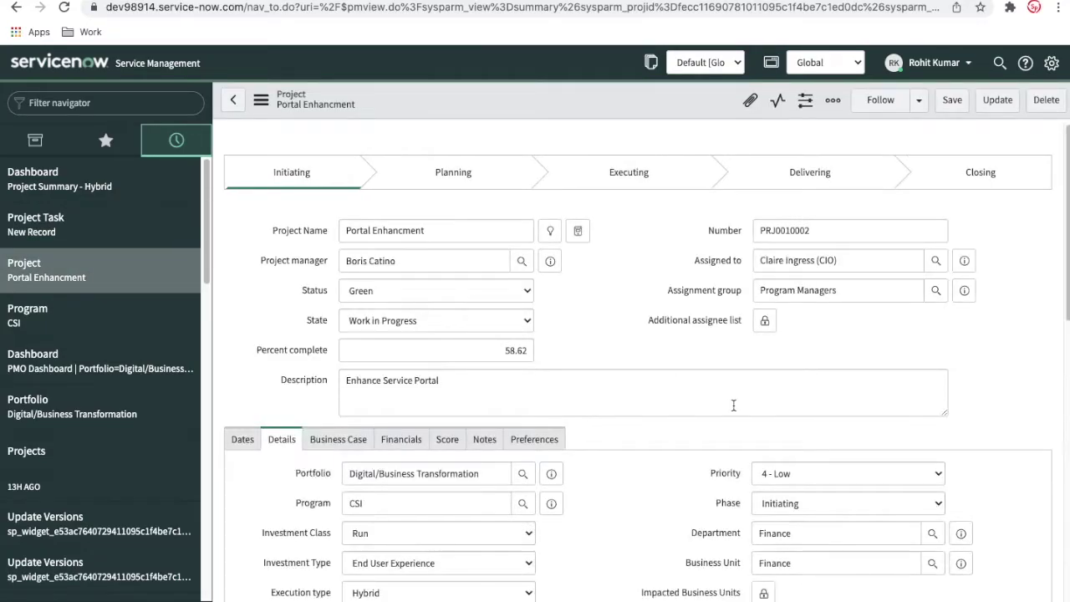
{"action": "scroll", "coordinate": [731, 406], "scroll_direction": "down", "scroll_amount": 10}
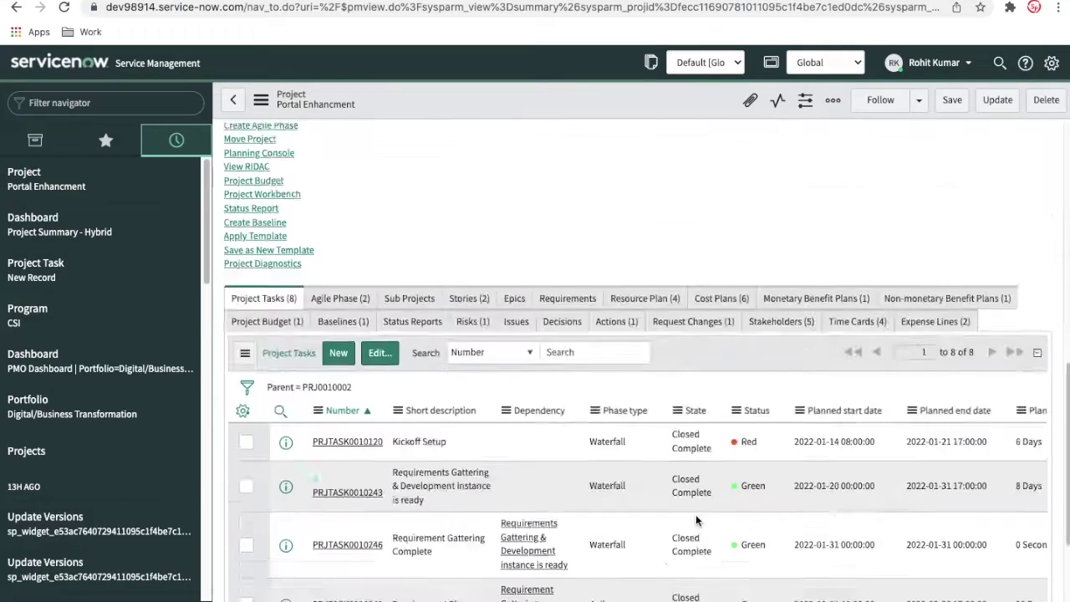
{"action": "left_click", "coordinate": [693, 431]}
{"action": "double_click", "coordinate": [693, 434]}
{"action": "left_click", "coordinate": [692, 431]}
{"action": "left_click", "coordinate": [716, 473]}
{"action": "left_click", "coordinate": [790, 432]}
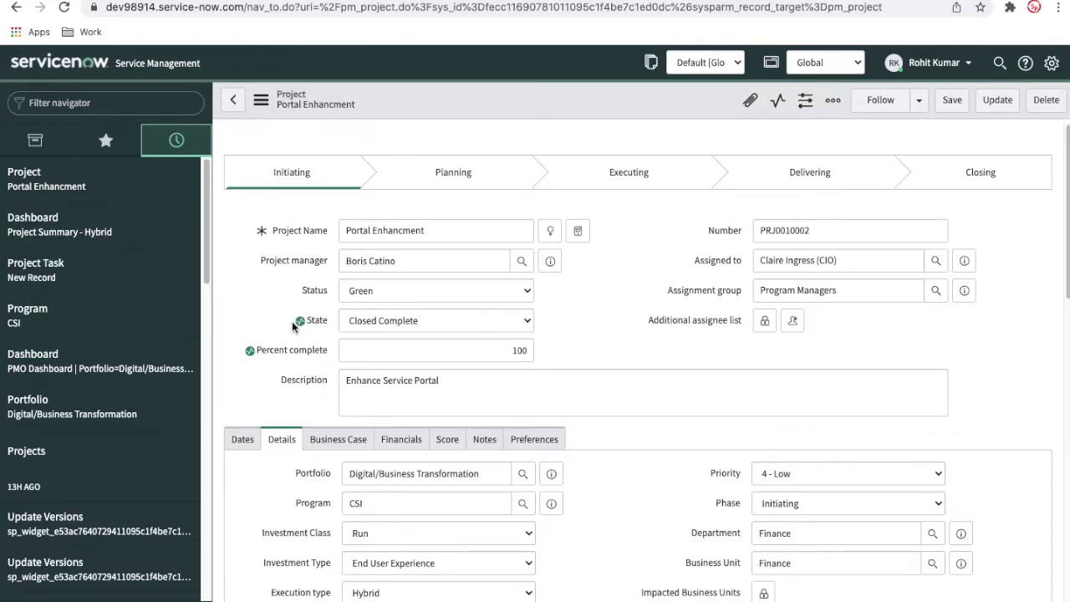
Check the project's planned and actual dates, and open its Project Workbench timeline
{"action": "scroll", "coordinate": [401, 442], "scroll_direction": "down", "scroll_amount": 3}
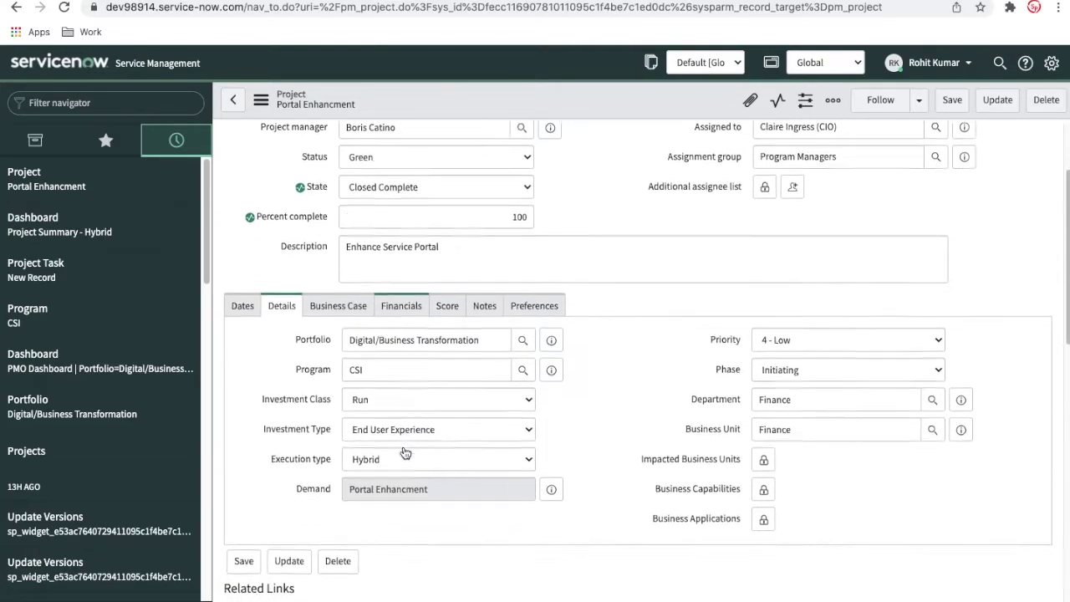
{"action": "left_click", "coordinate": [244, 278]}
{"action": "scroll", "coordinate": [401, 338], "scroll_direction": "down", "scroll_amount": 3}
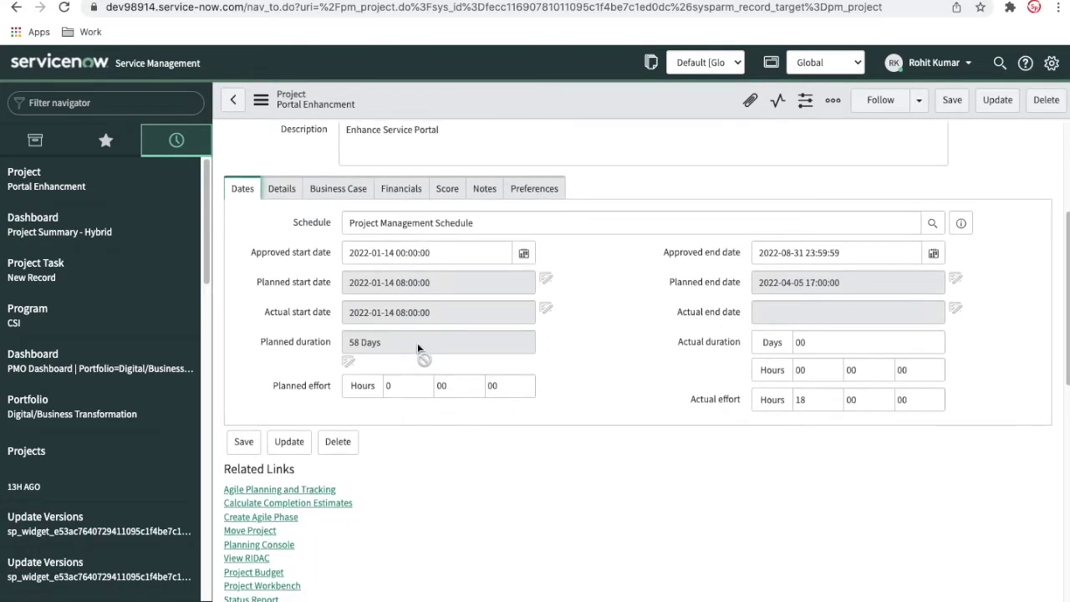
{"action": "left_click", "coordinate": [272, 535]}
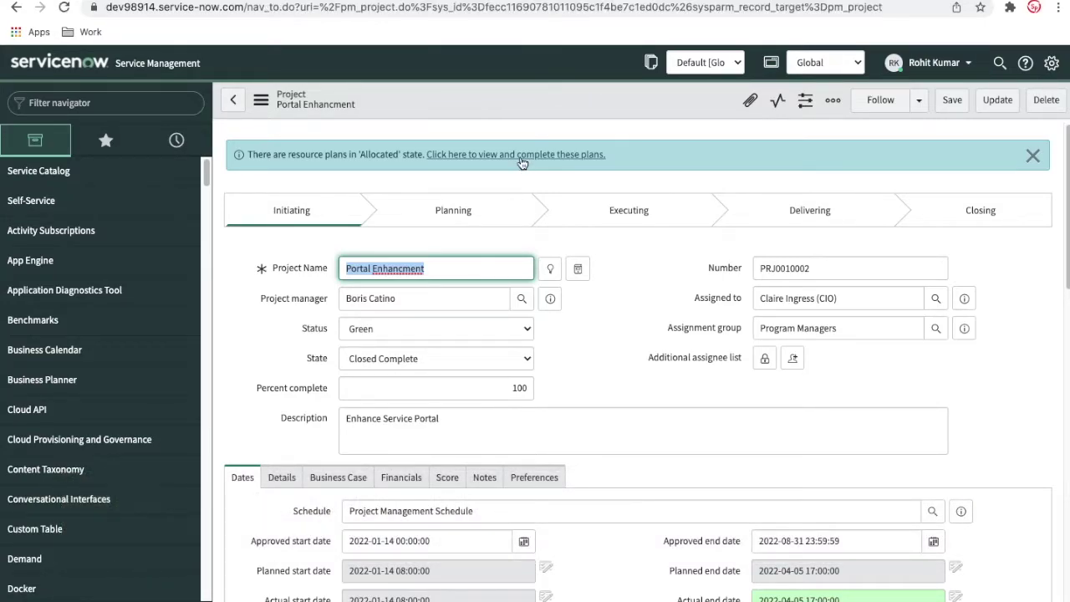
{"action": "scroll", "coordinate": [612, 266], "scroll_direction": "down", "scroll_amount": 5}
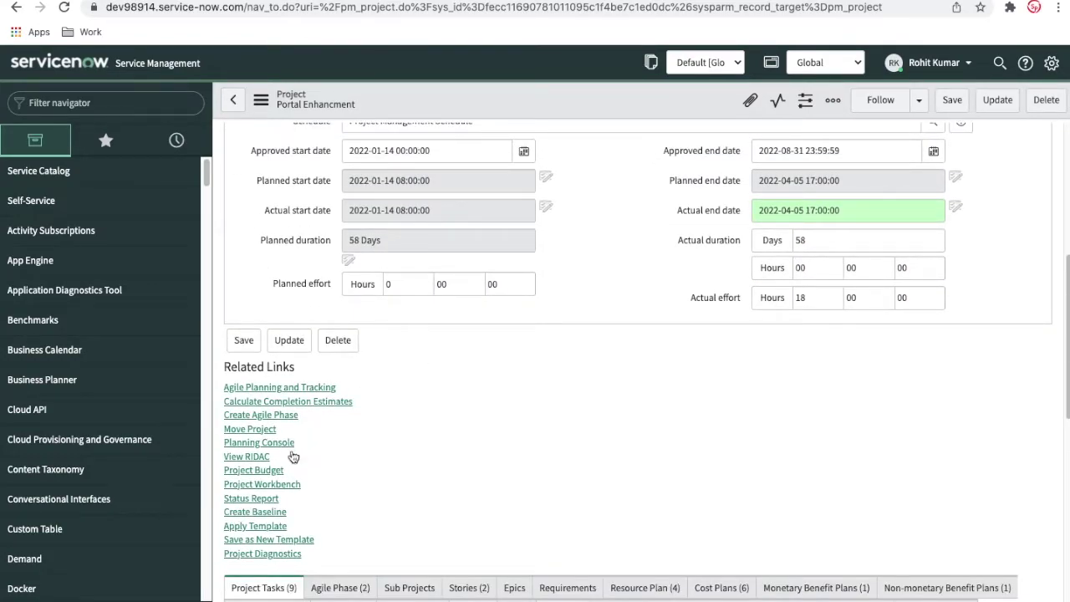
{"action": "left_click", "coordinate": [269, 487]}
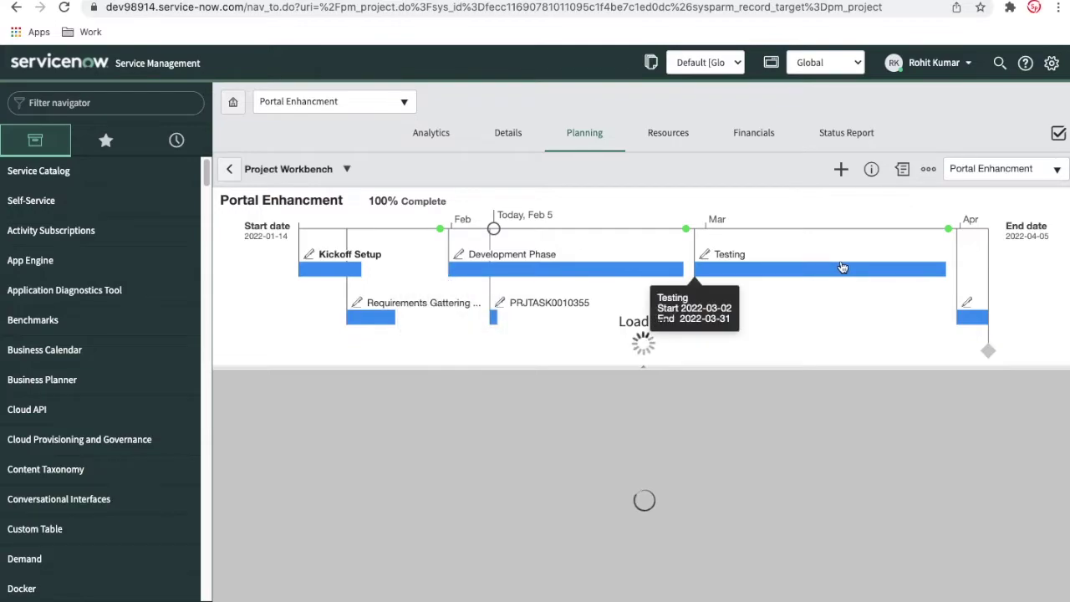
Return to the Portal Enhancment analytics, and examine the CSI program's demand stage, state and dates on its record
{"action": "left_click", "coordinate": [437, 137]}
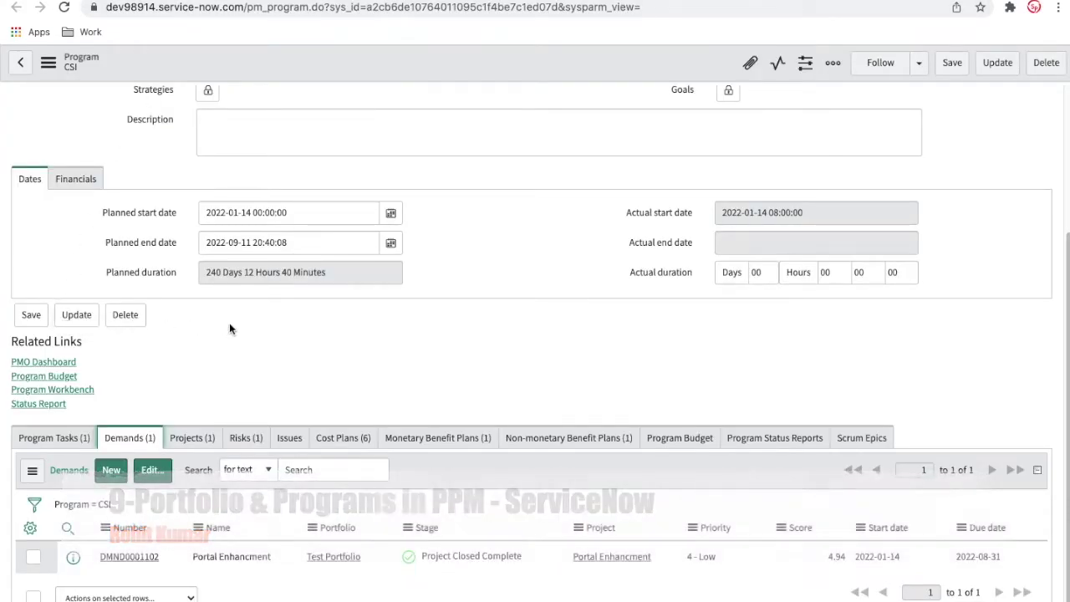
{"action": "scroll", "coordinate": [233, 327], "scroll_direction": "down", "scroll_amount": 1}
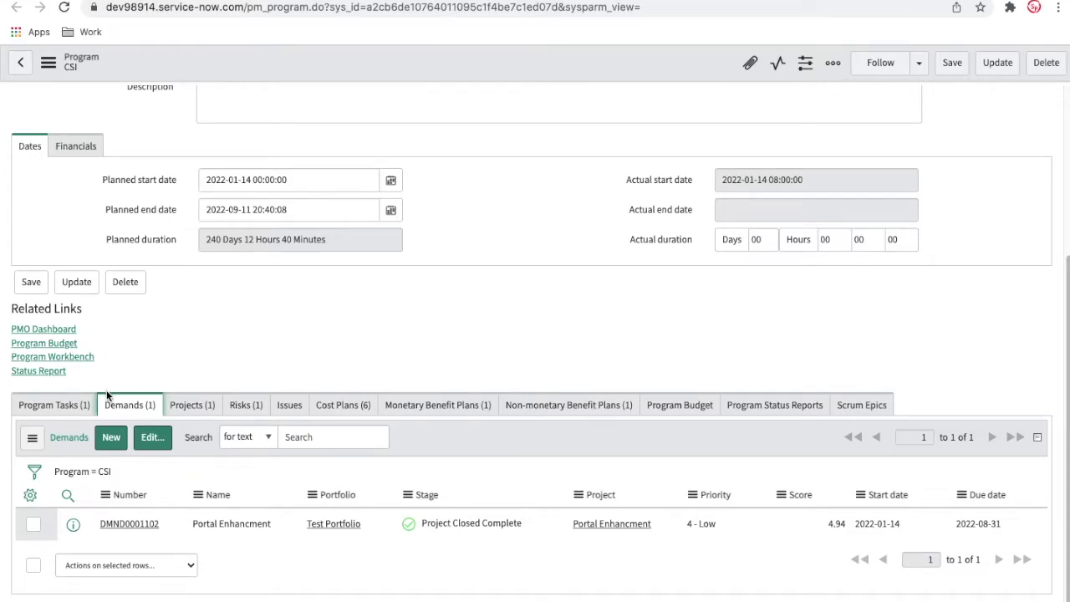
{"action": "mouse_move", "coordinate": [456, 518]}
{"action": "scroll", "coordinate": [346, 225], "scroll_direction": "up", "scroll_amount": 3}
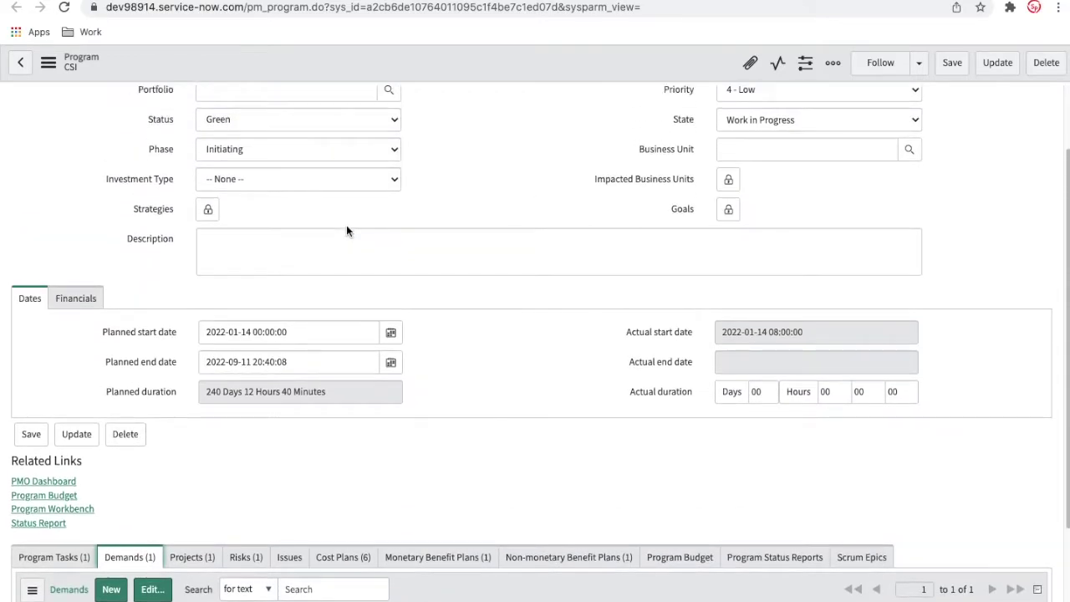
{"action": "scroll", "coordinate": [347, 230], "scroll_direction": "up", "scroll_amount": 2}
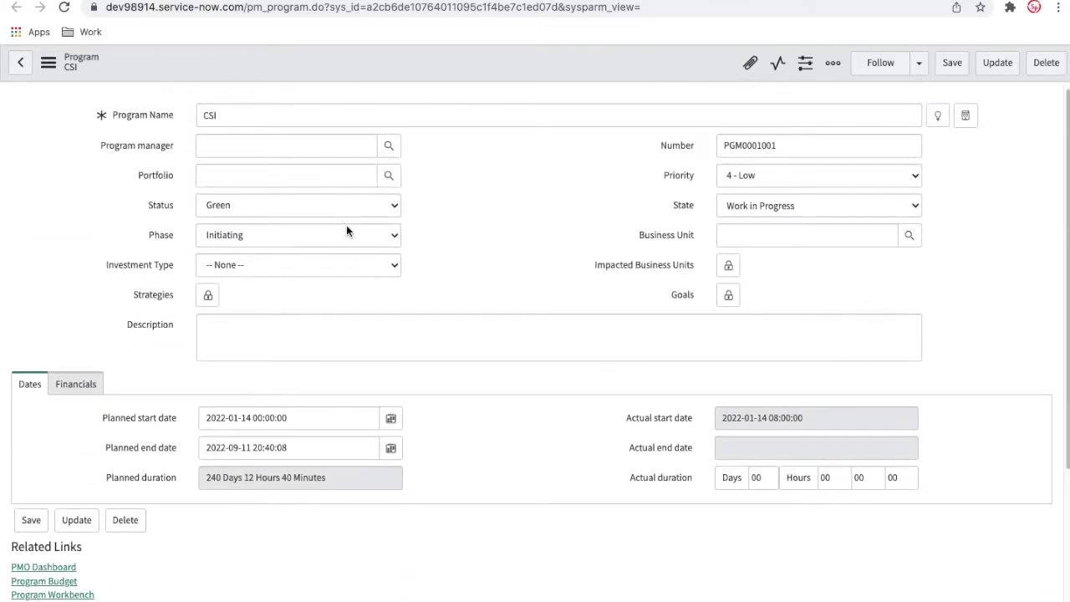
{"action": "scroll", "coordinate": [347, 231], "scroll_direction": "down", "scroll_amount": 1}
{"action": "scroll", "coordinate": [346, 224], "scroll_direction": "down", "scroll_amount": 4}
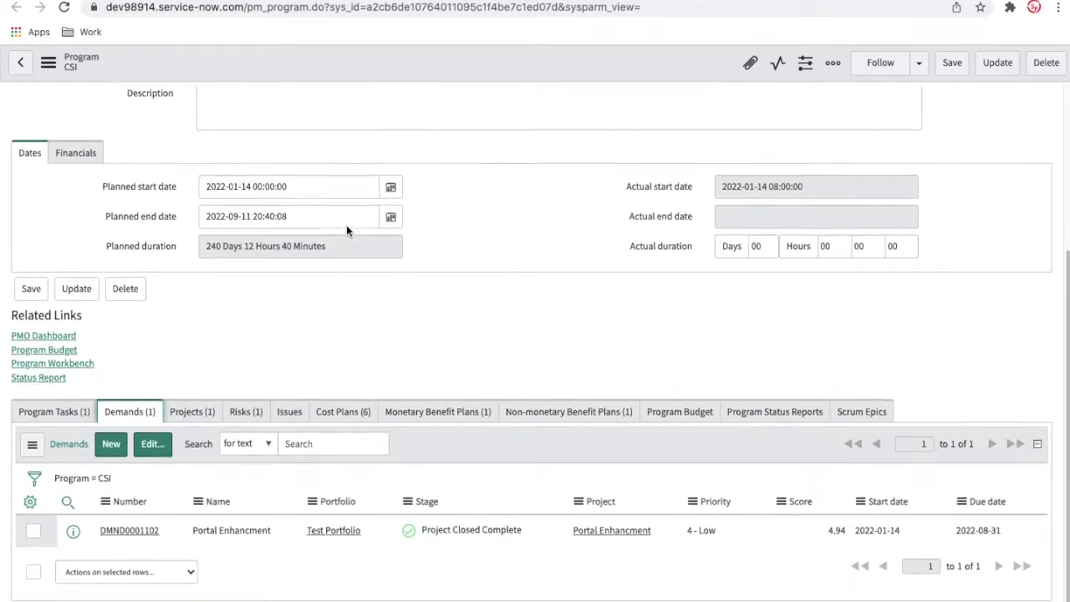
Set the state of the CSI program's Project Status program task to Closed Complete
{"action": "left_click", "coordinate": [52, 407]}
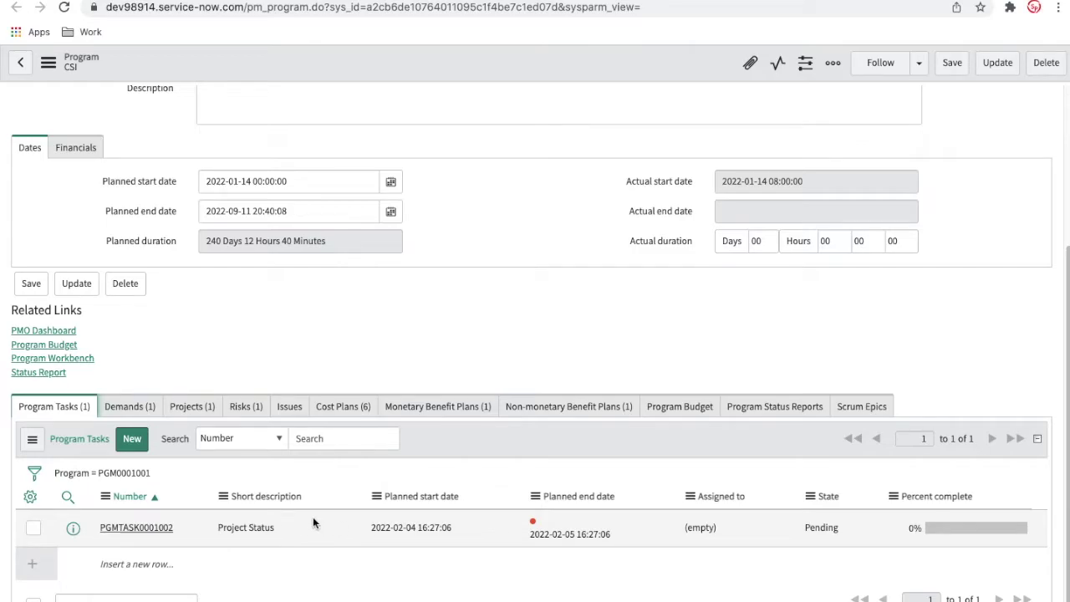
{"action": "left_click", "coordinate": [810, 528]}
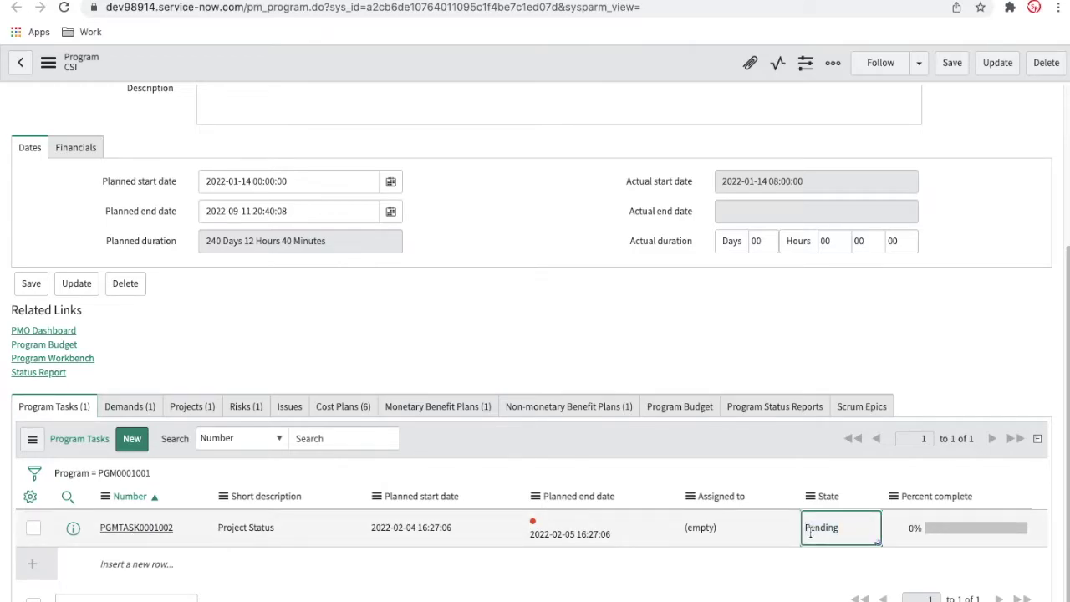
{"action": "left_click", "coordinate": [810, 532]}
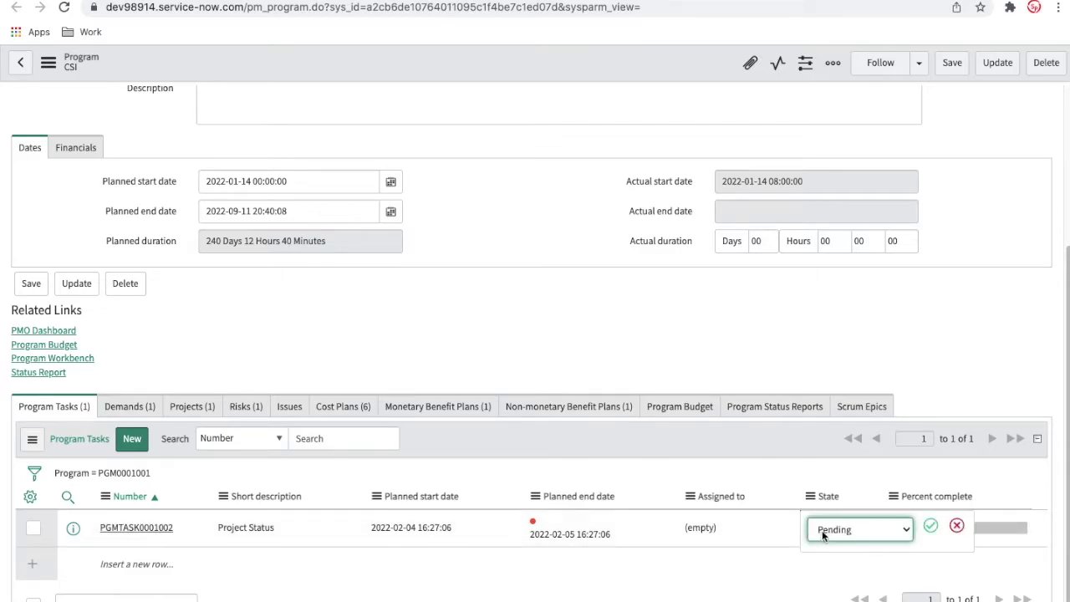
{"action": "left_click", "coordinate": [824, 538]}
{"action": "left_click", "coordinate": [841, 568]}
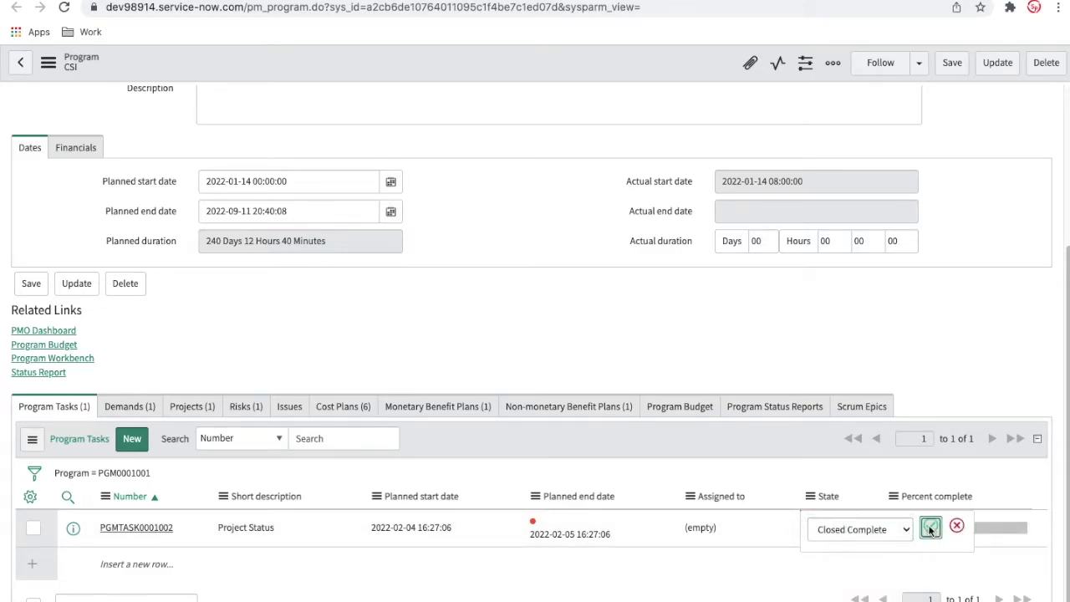
{"action": "left_click", "coordinate": [930, 524]}
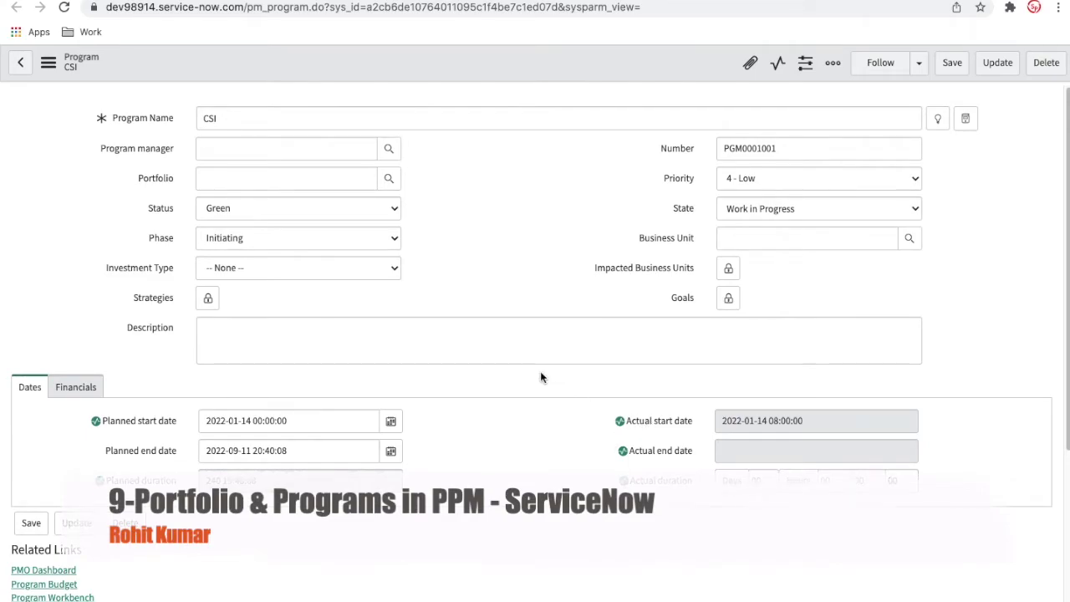
Reload the CSI program record, set its state to Closed Complete and save it
{"action": "right_click", "coordinate": [365, 68]}
{"action": "left_click", "coordinate": [398, 324]}
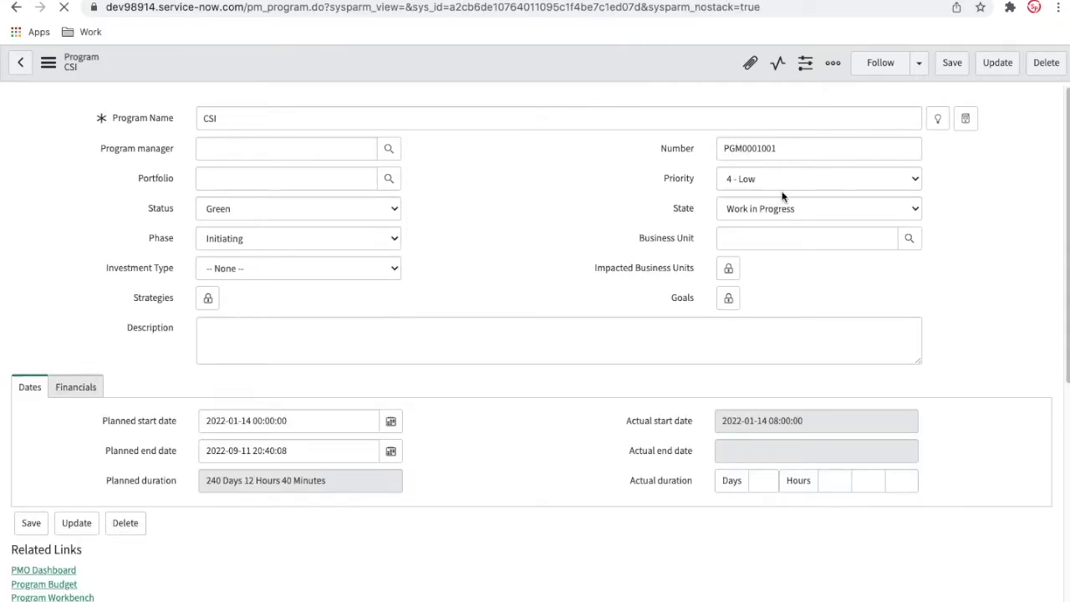
{"action": "left_click", "coordinate": [796, 217]}
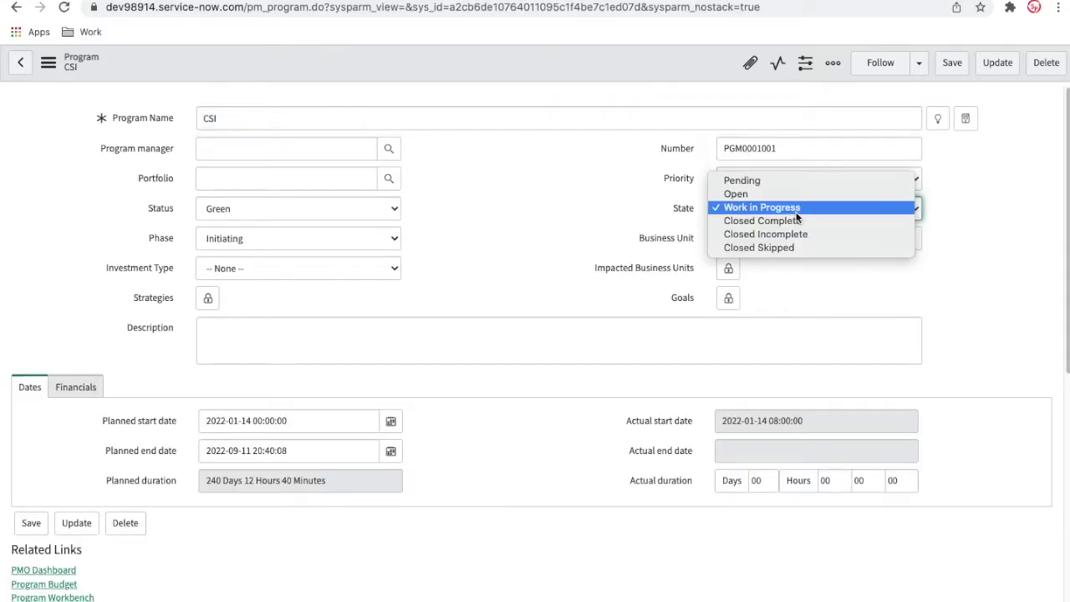
{"action": "left_click", "coordinate": [750, 211]}
{"action": "right_click", "coordinate": [604, 73]}
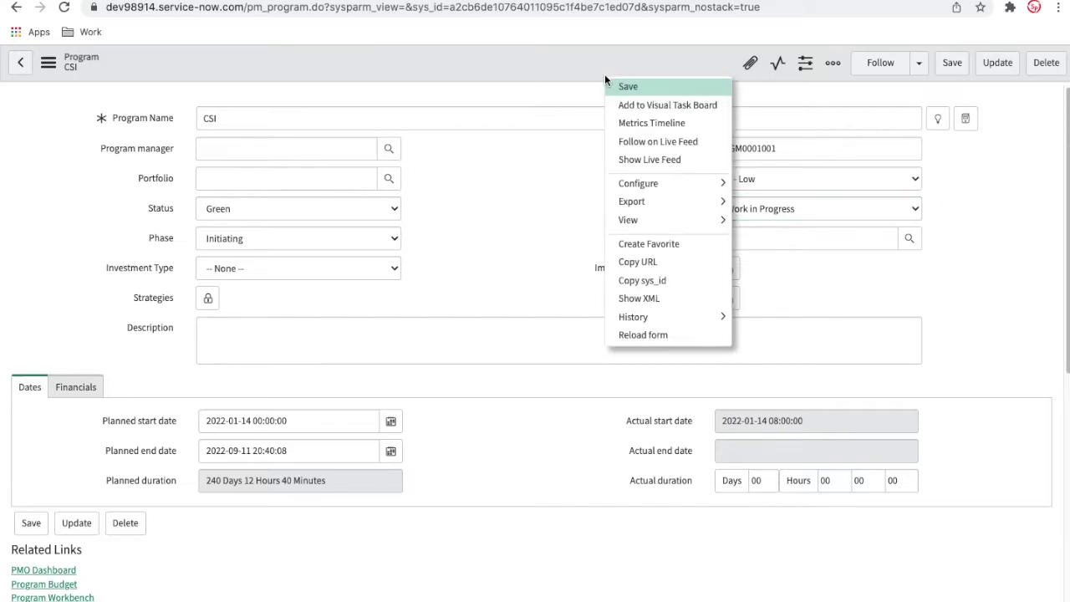
{"action": "left_click", "coordinate": [624, 92]}
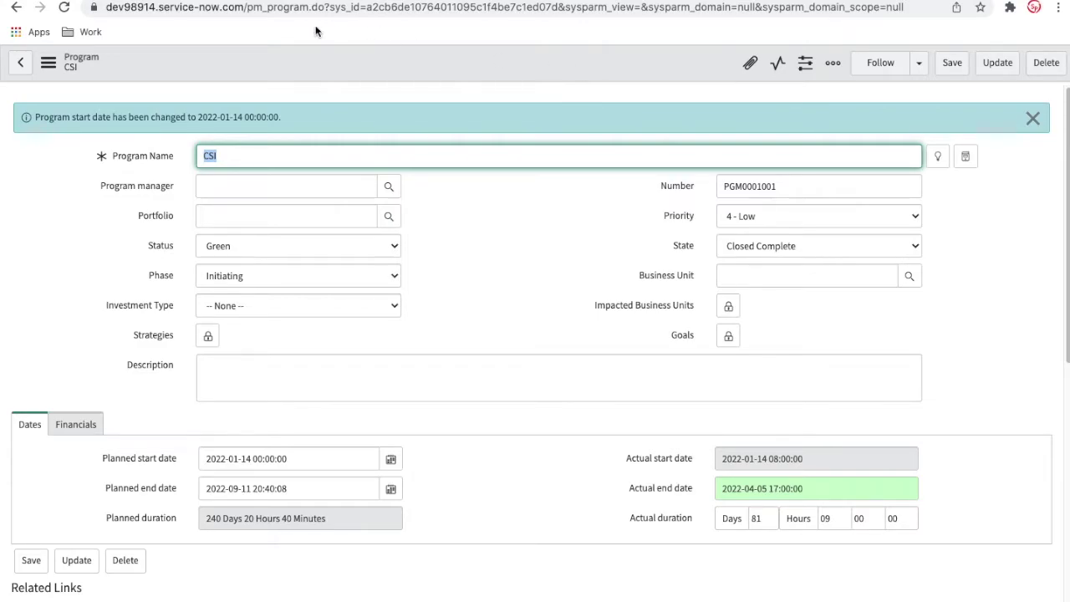
Filter the navigator for "project", and open the HR Portfolio investment view in the Investment Portal
{"action": "left_click", "coordinate": [543, 1]}
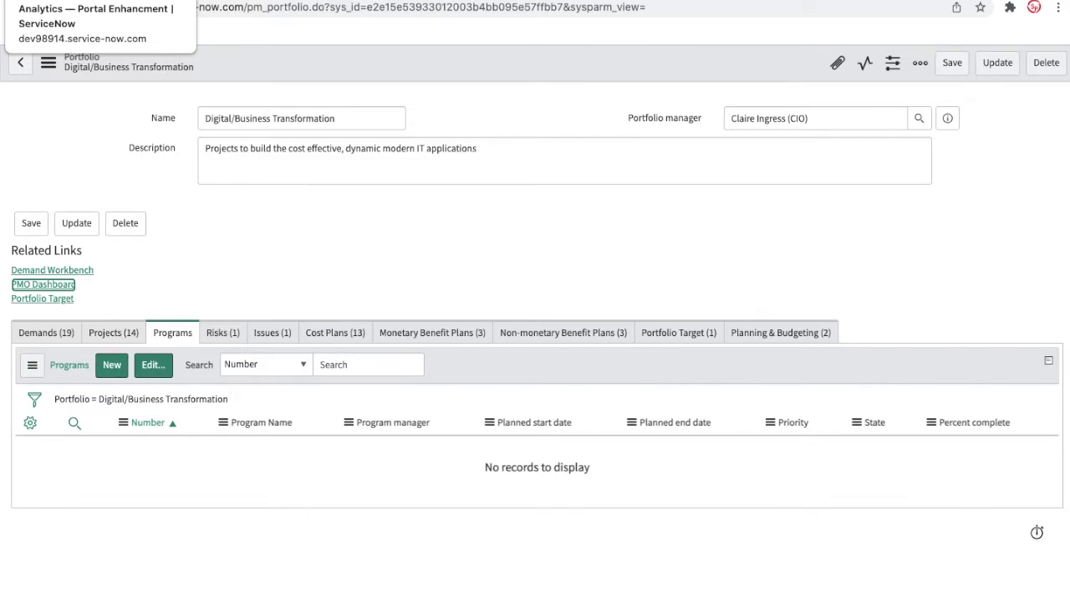
{"action": "left_click", "coordinate": [92, 0]}
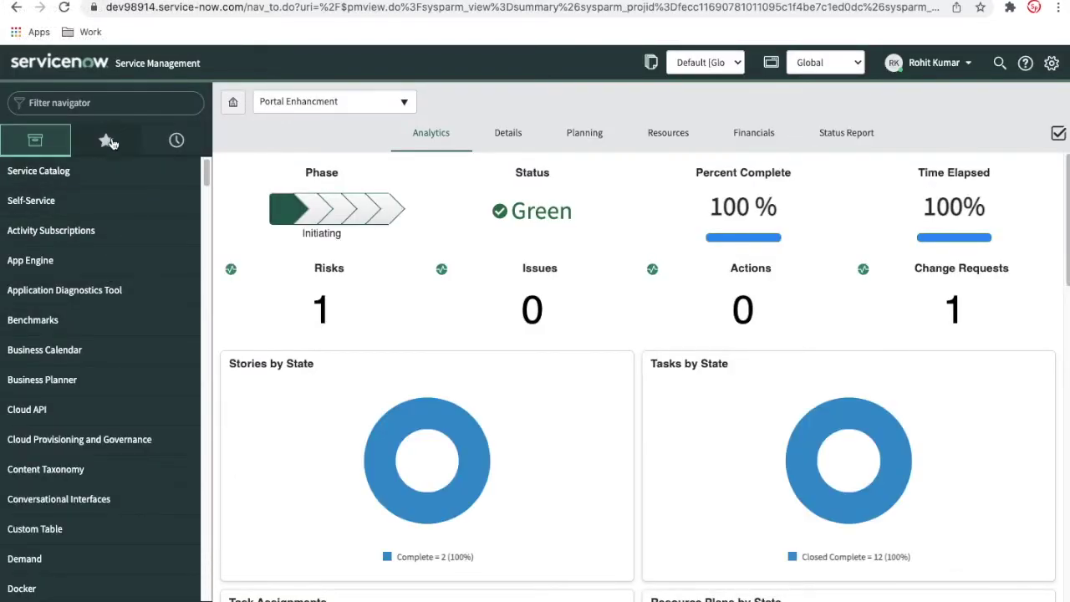
{"action": "left_click", "coordinate": [108, 101]}
{"action": "type", "text": "Project"}
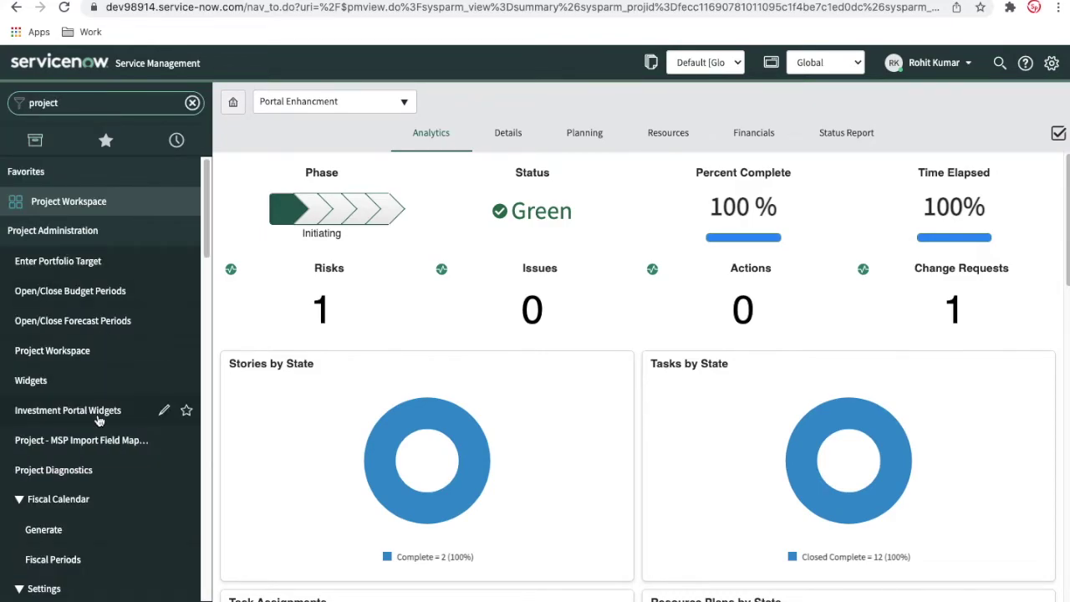
{"action": "scroll", "coordinate": [98, 420], "scroll_direction": "down", "scroll_amount": 12}
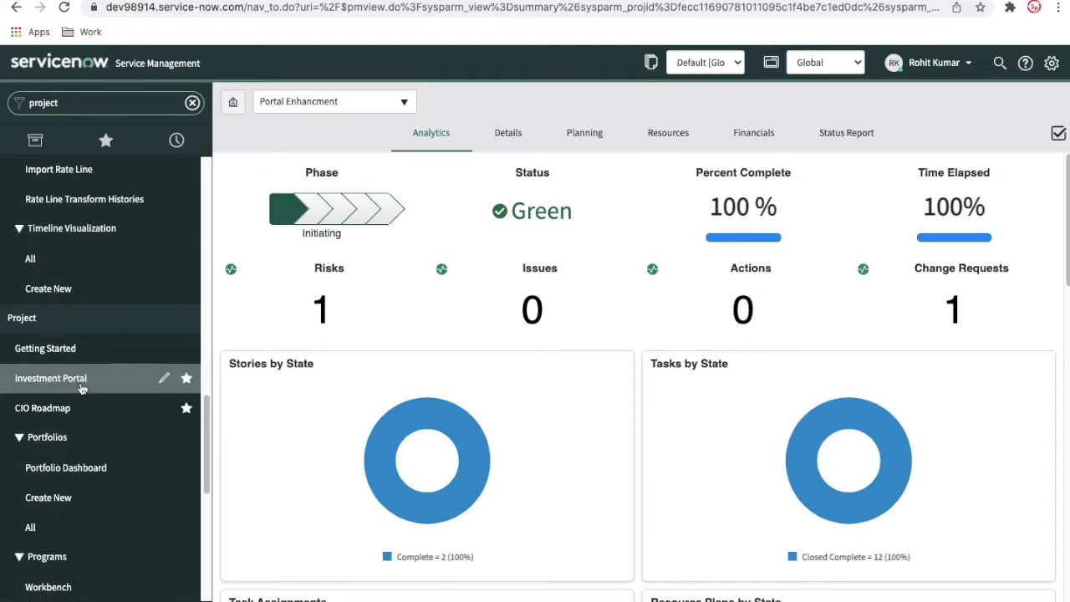
{"action": "left_click", "coordinate": [81, 384]}
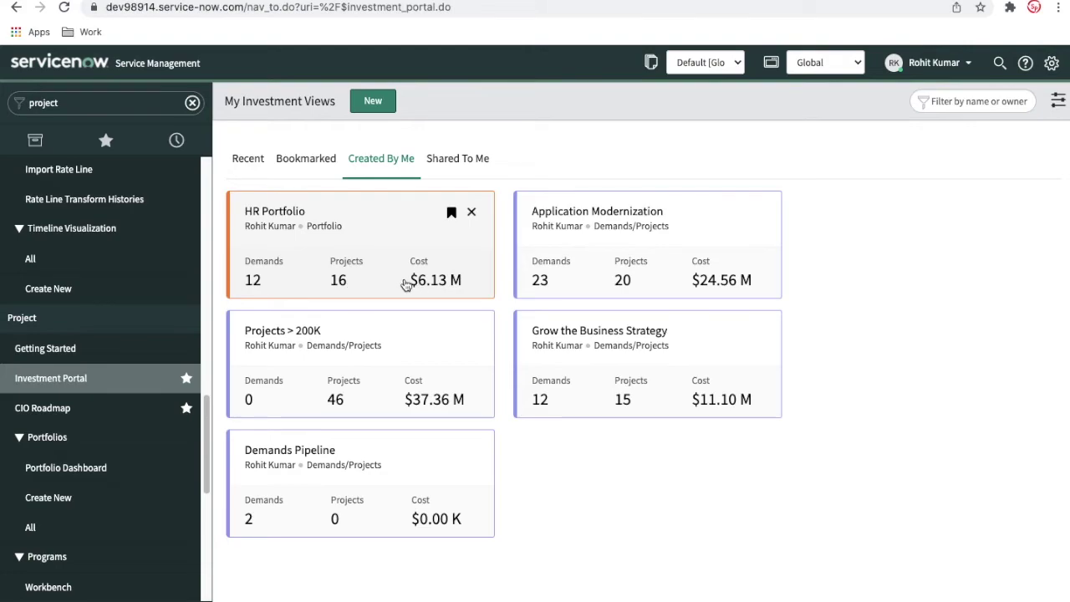
{"action": "left_click", "coordinate": [381, 266]}
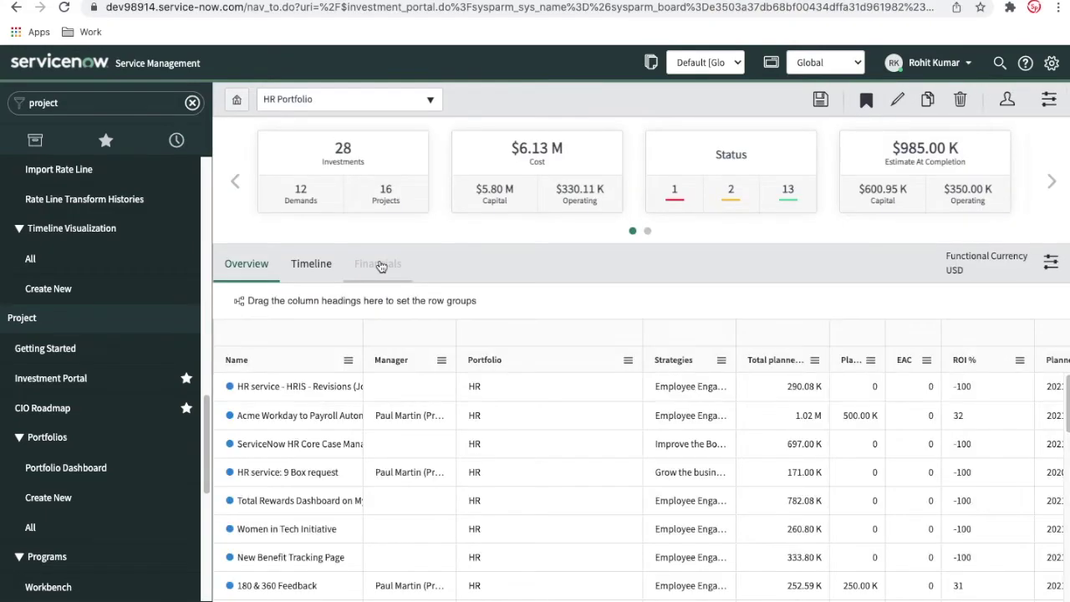
Open the Project Workspace from the project modules
{"action": "scroll", "coordinate": [302, 512], "scroll_direction": "down", "scroll_amount": 4}
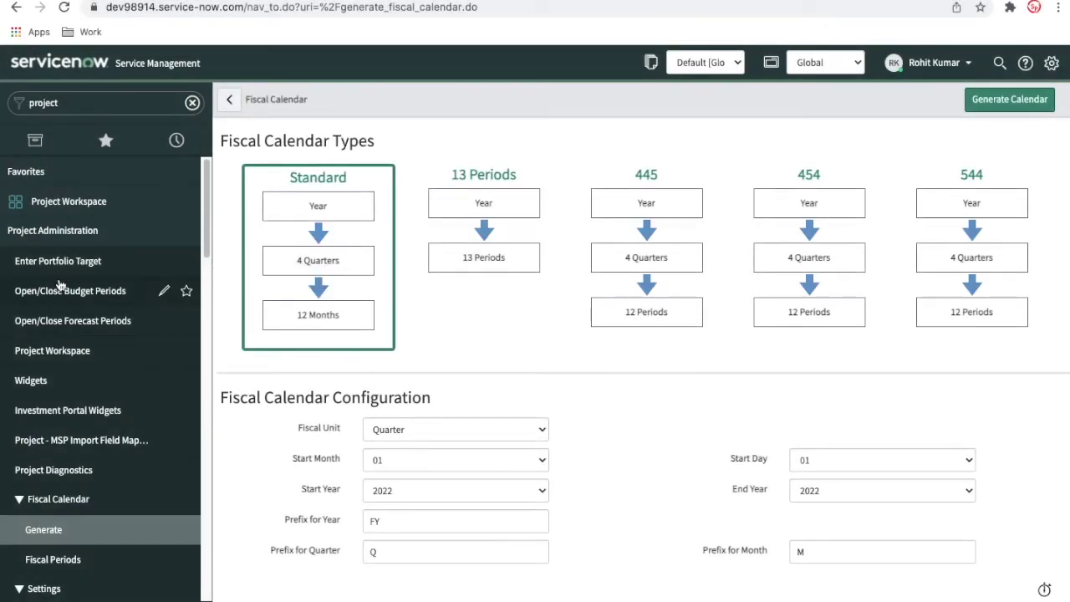
{"action": "left_click", "coordinate": [55, 211]}
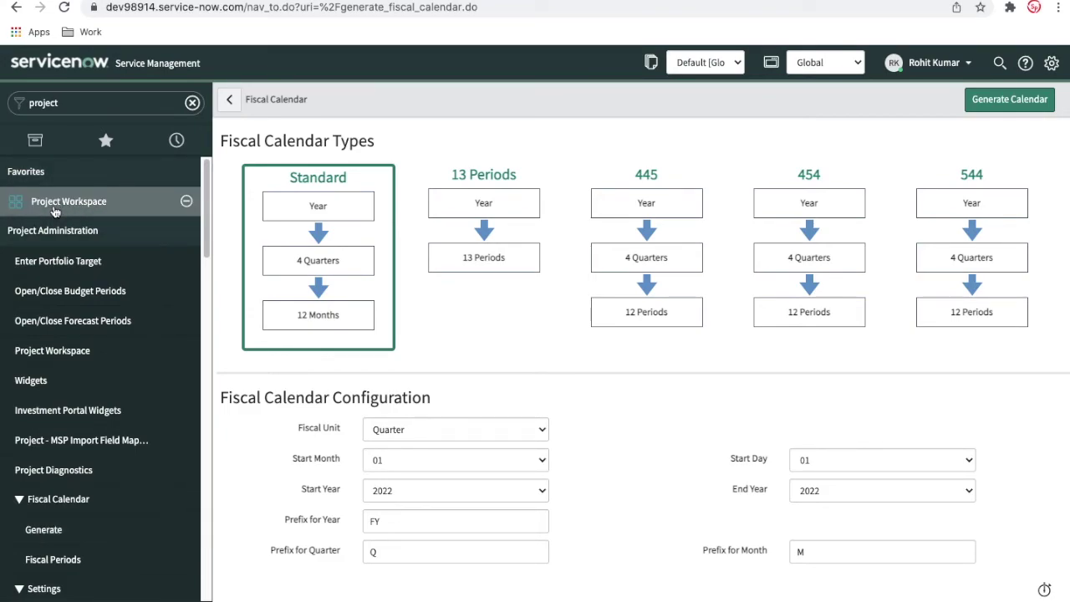